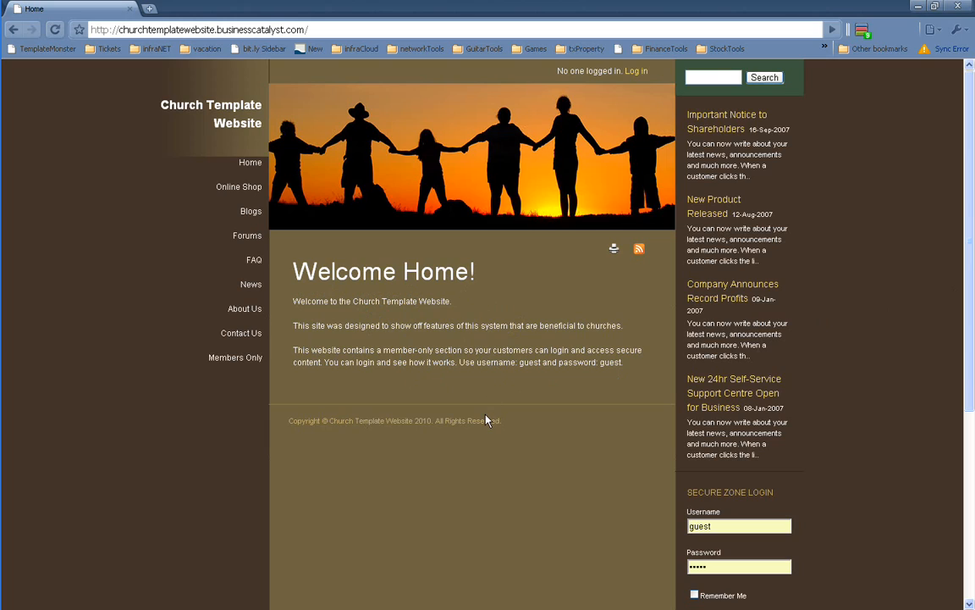
# Go to the church site's /admin address and log in with the saved credentials
pyautogui.click(330, 30)
pyautogui.write('admin')
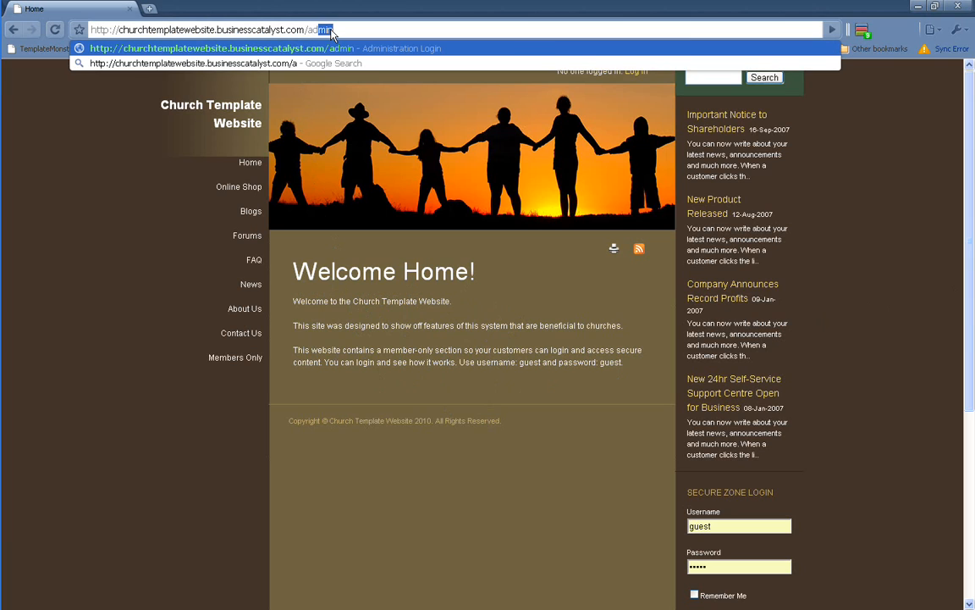
pyautogui.press('Return')
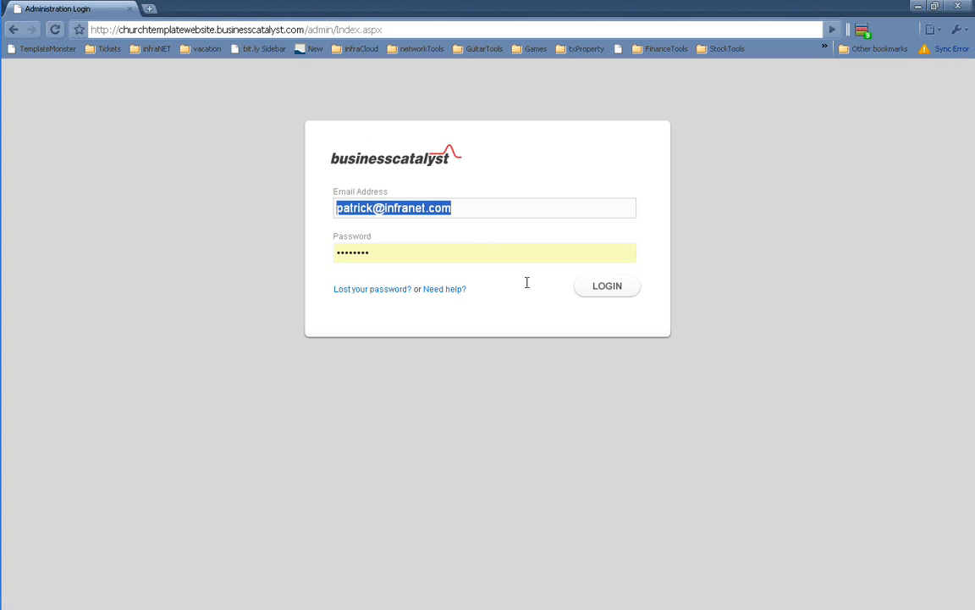
pyautogui.click(623, 288)
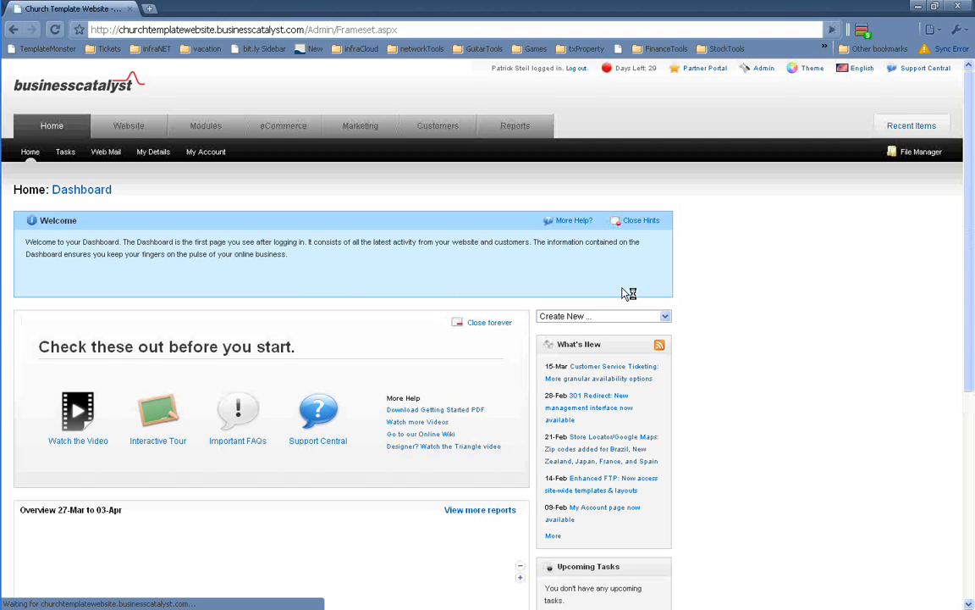
# Open the Home page for editing from the Website section's Web Pages list
pyautogui.click(129, 128)
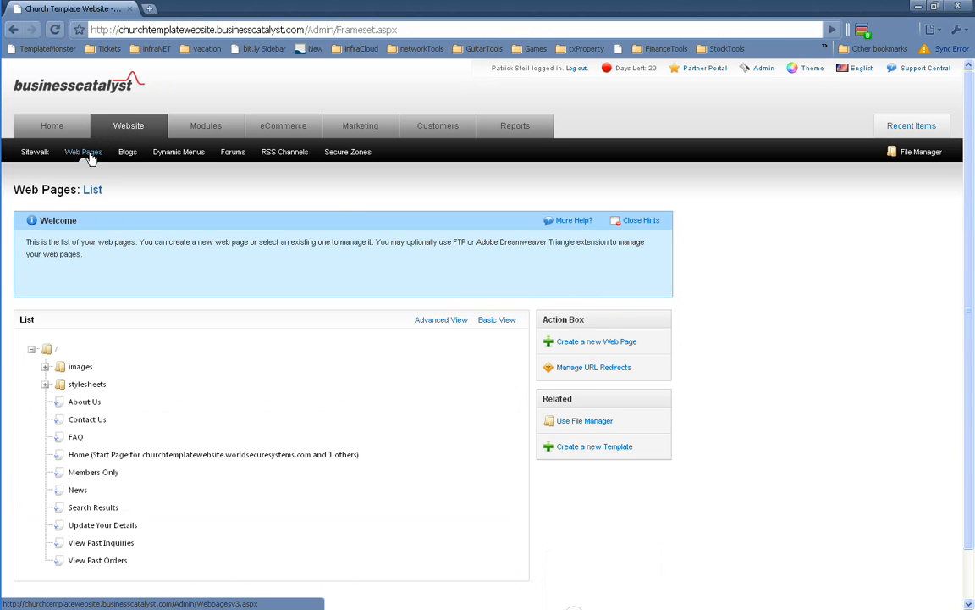
pyautogui.moveTo(84, 155)
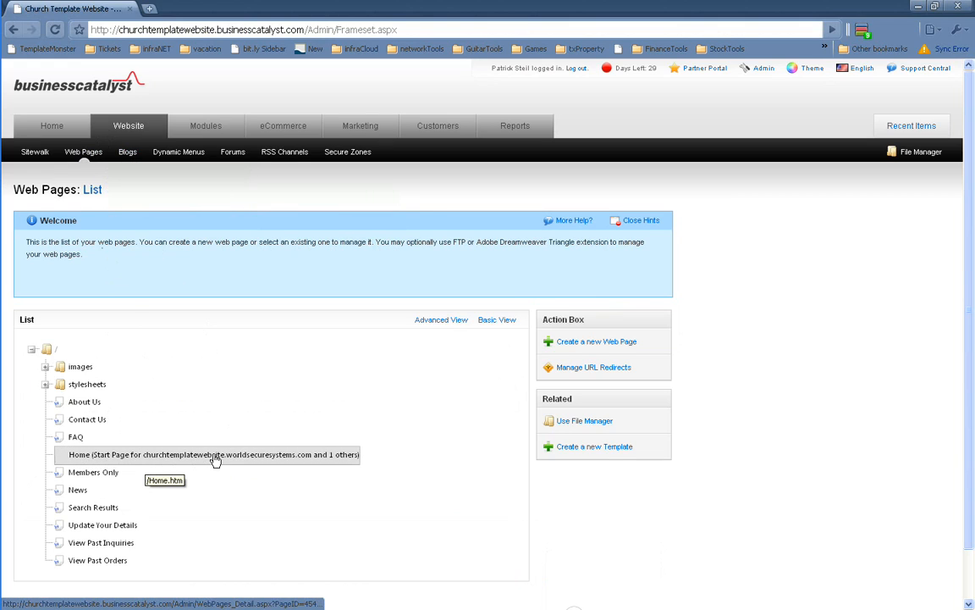
pyautogui.click(137, 454)
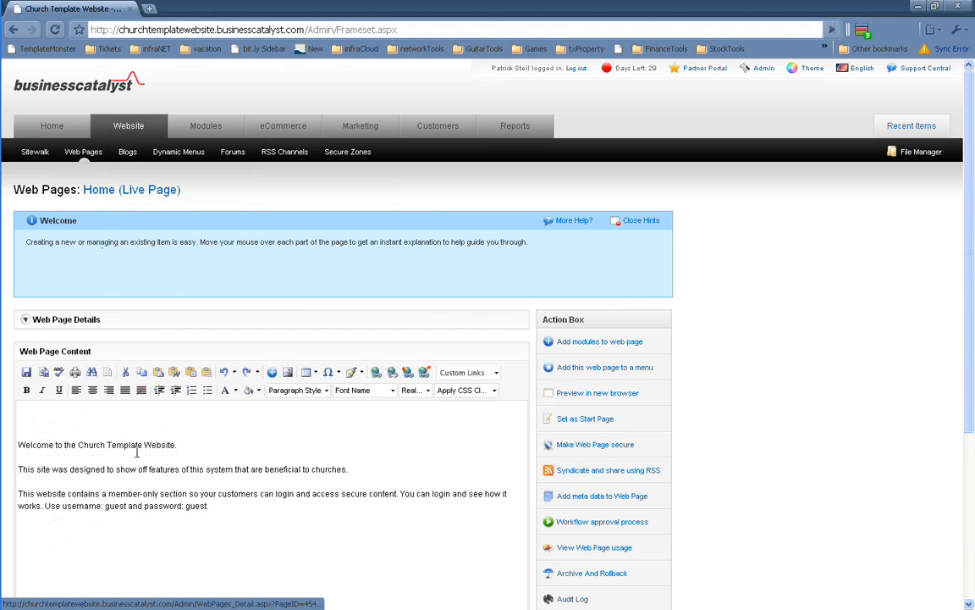
# Choose the Blogs module 'Display latest posts across all blogs' and set its Row Count to 7
pyautogui.click(623, 344)
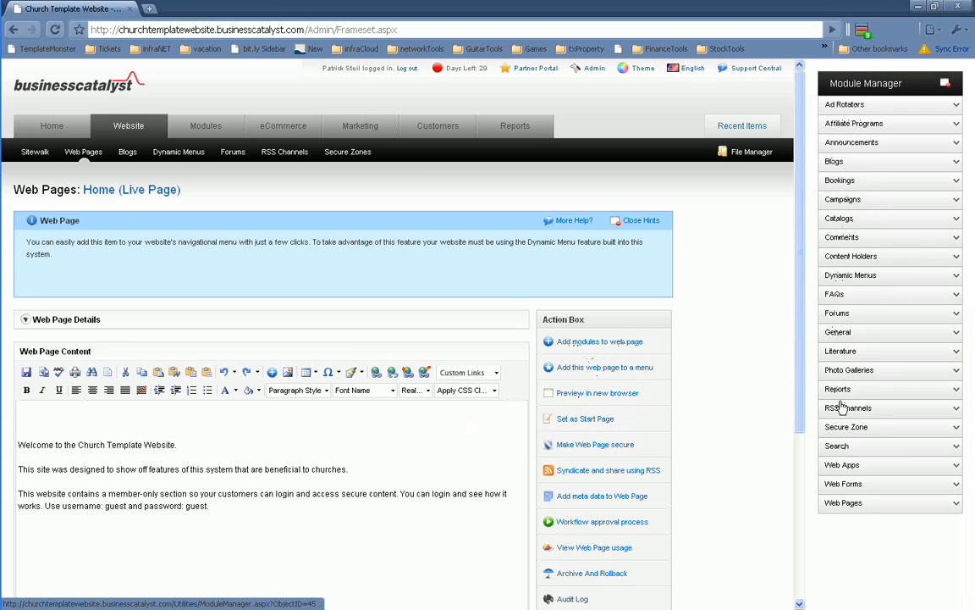
pyautogui.click(834, 163)
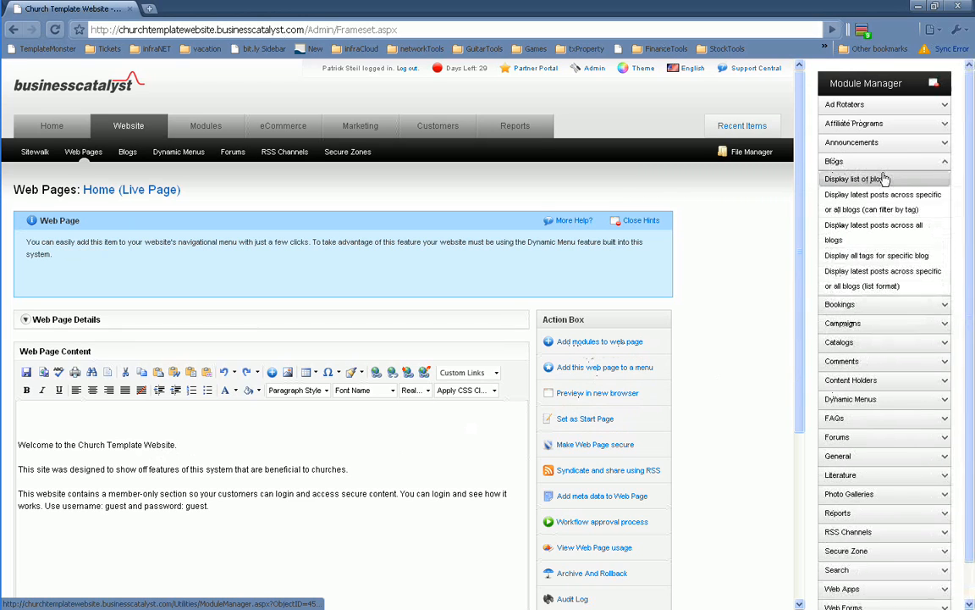
pyautogui.click(922, 230)
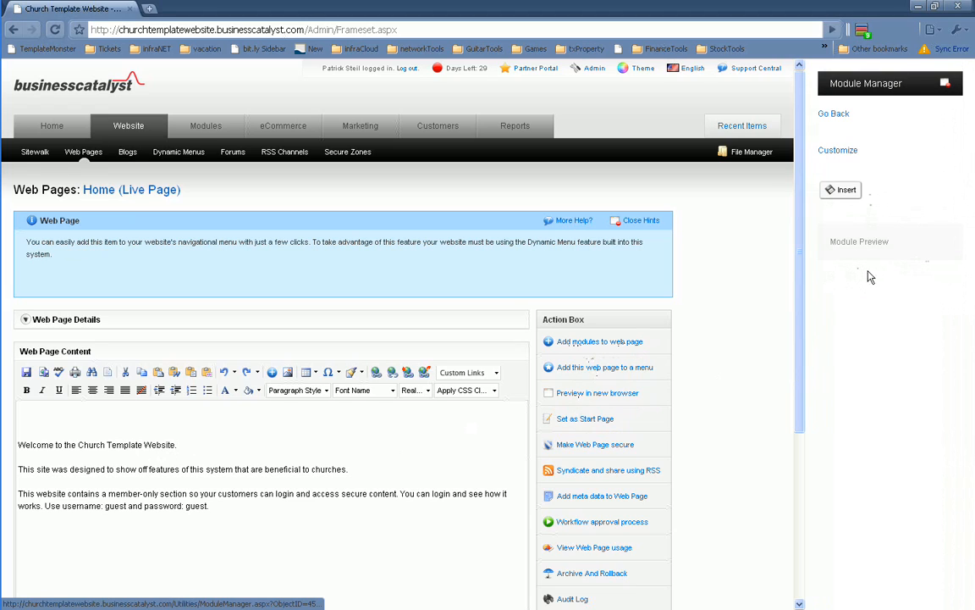
pyautogui.click(842, 151)
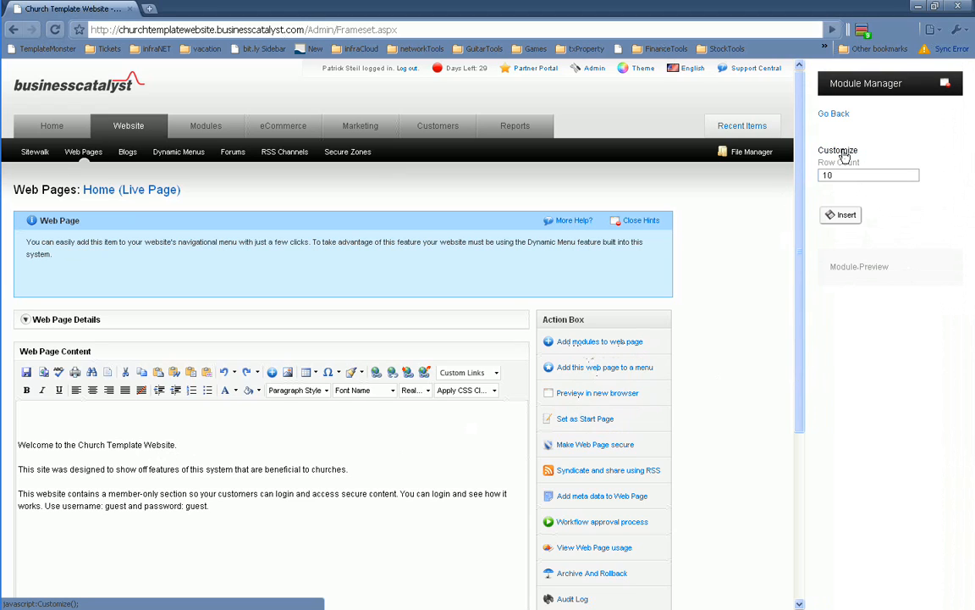
pyautogui.doubleClick(842, 175)
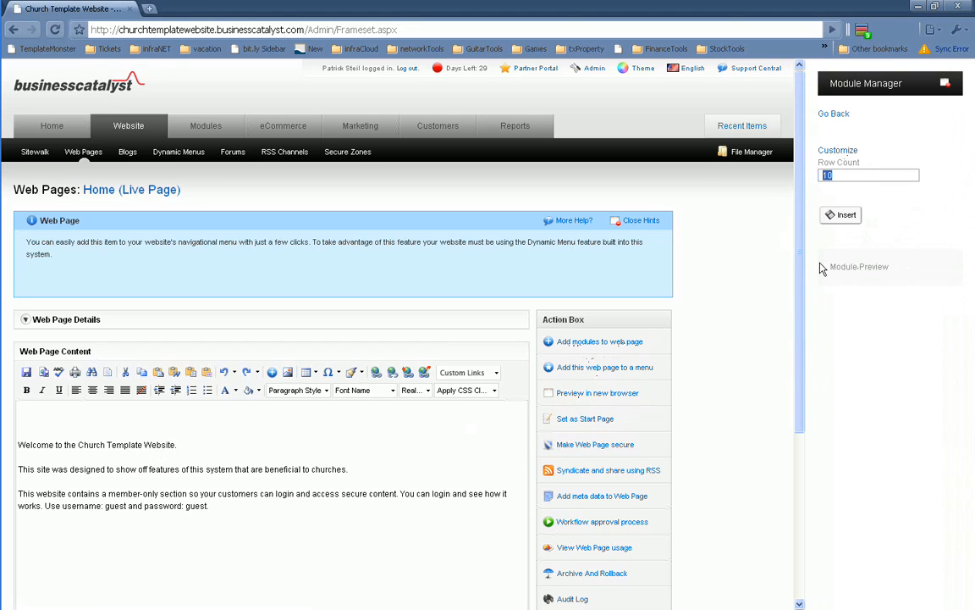
pyautogui.write('7')
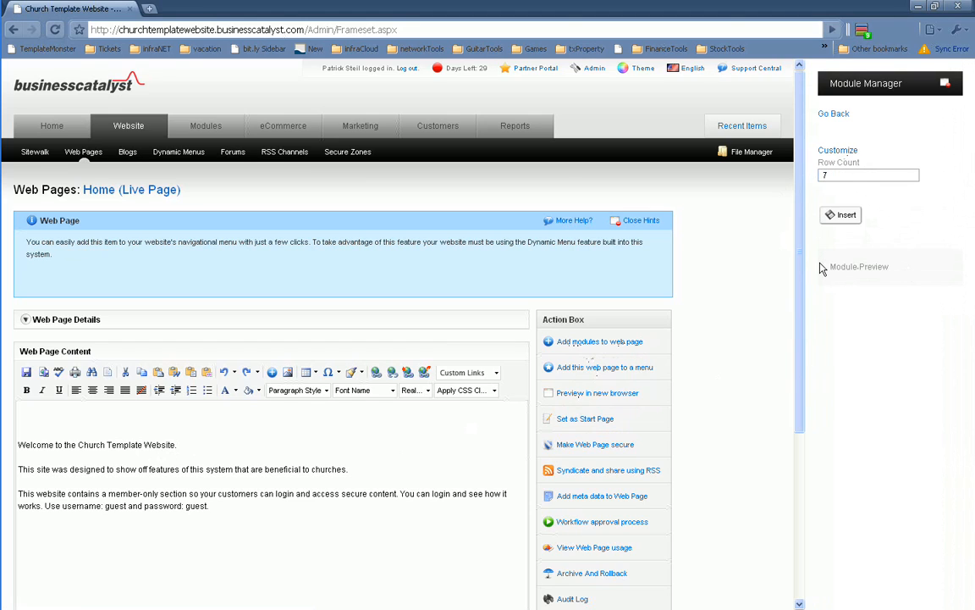
# Replace the two intro paragraphs with the latest-posts module, then save and publish the page
pyautogui.click(235, 552)
pyautogui.hotkey('shift', 'Down')
pyautogui.hotkey('shift', 'Down')
pyautogui.hotkey('shift', 'Down')
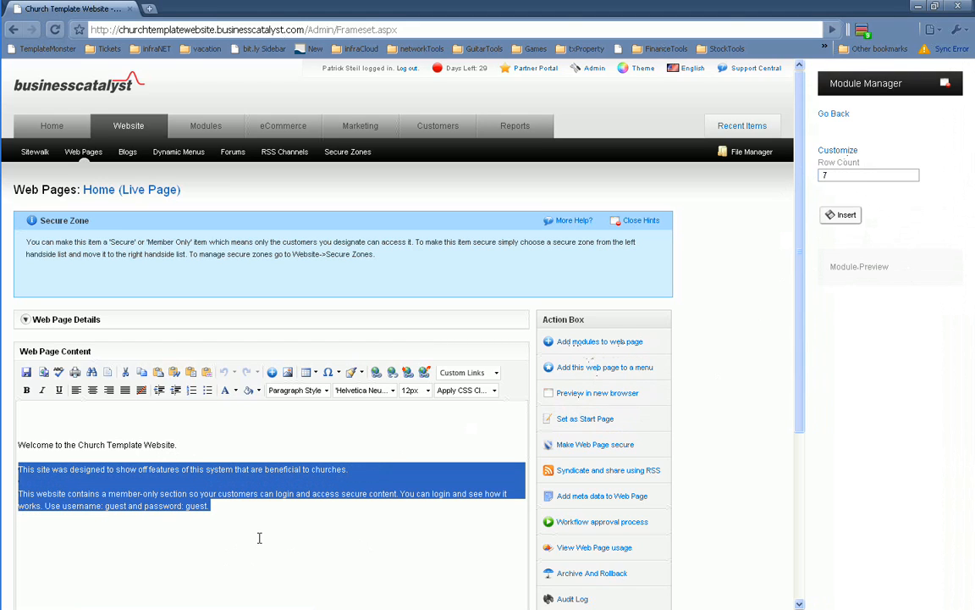
pyautogui.press('Delete')
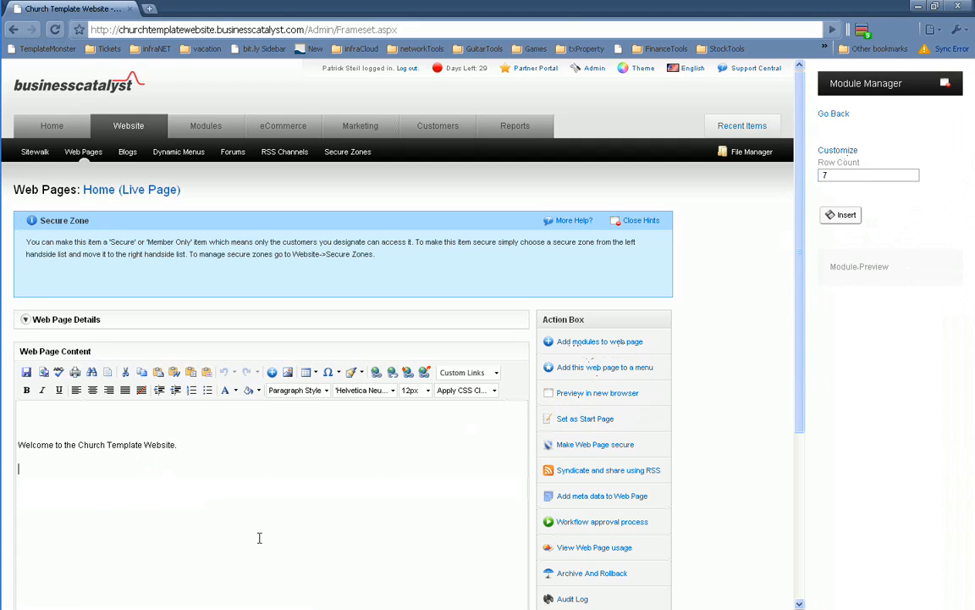
pyautogui.click(846, 215)
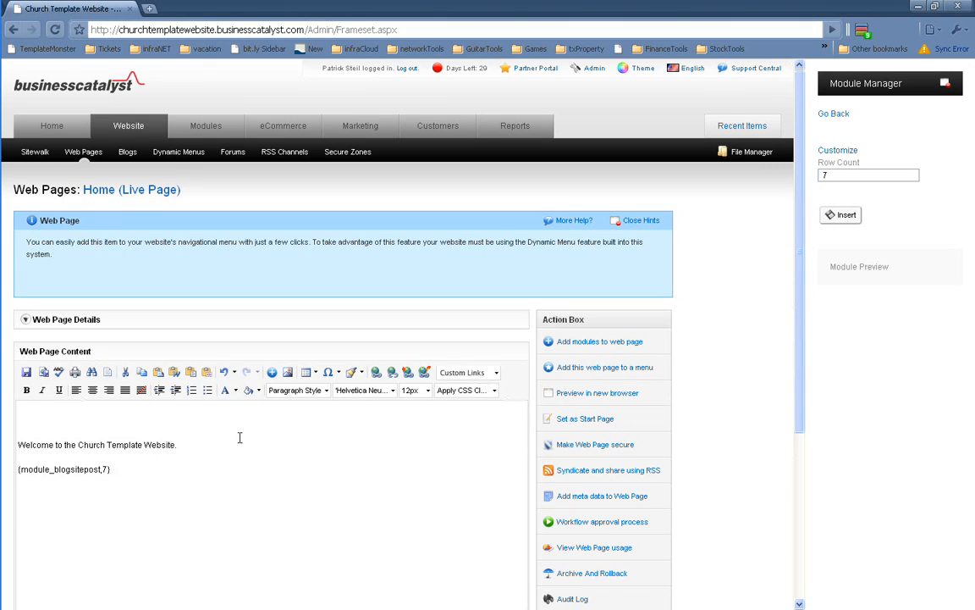
pyautogui.scroll(-3, 695, 379)
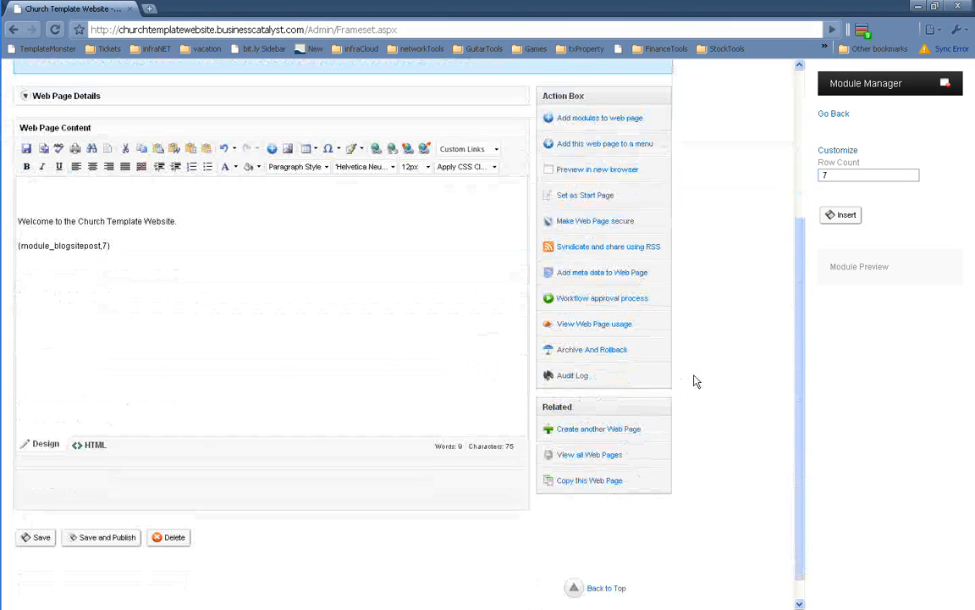
pyautogui.click(100, 540)
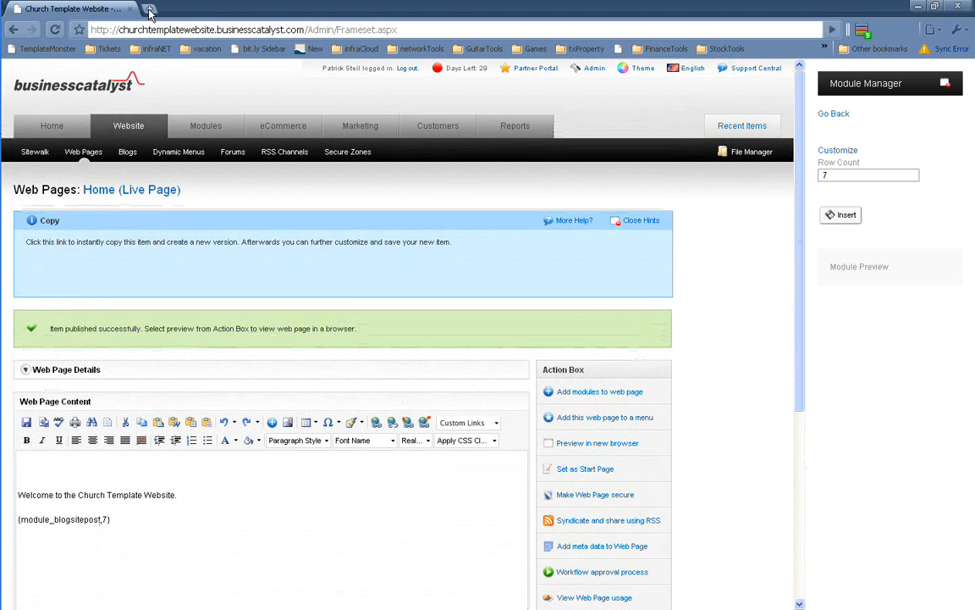
# Check in a new tab that the live church home page lists blog posts, then return to admin
pyautogui.click(149, 10)
pyautogui.write('churchtemplatewebsite.businesscatalyst.com/')
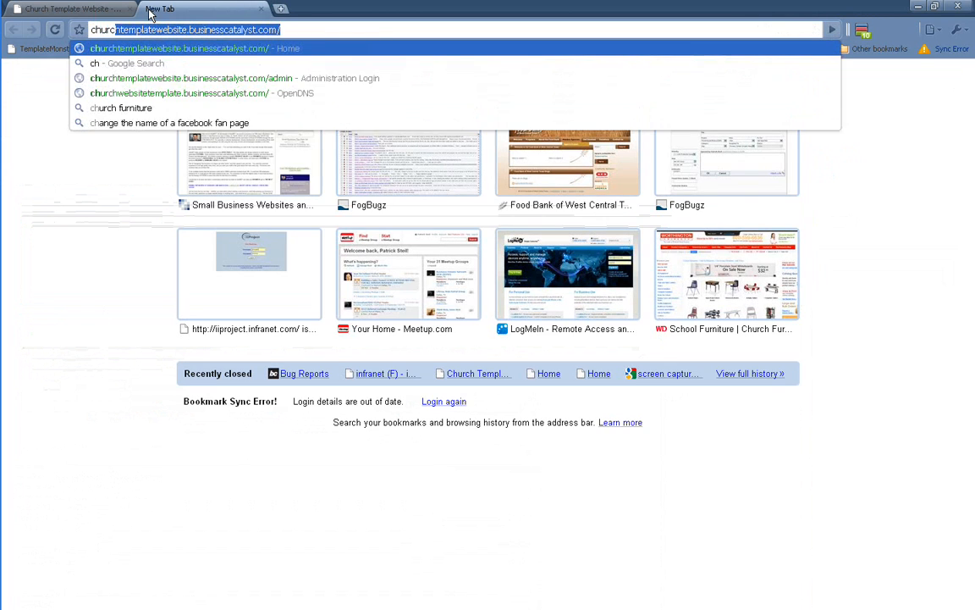
pyautogui.press('Return')
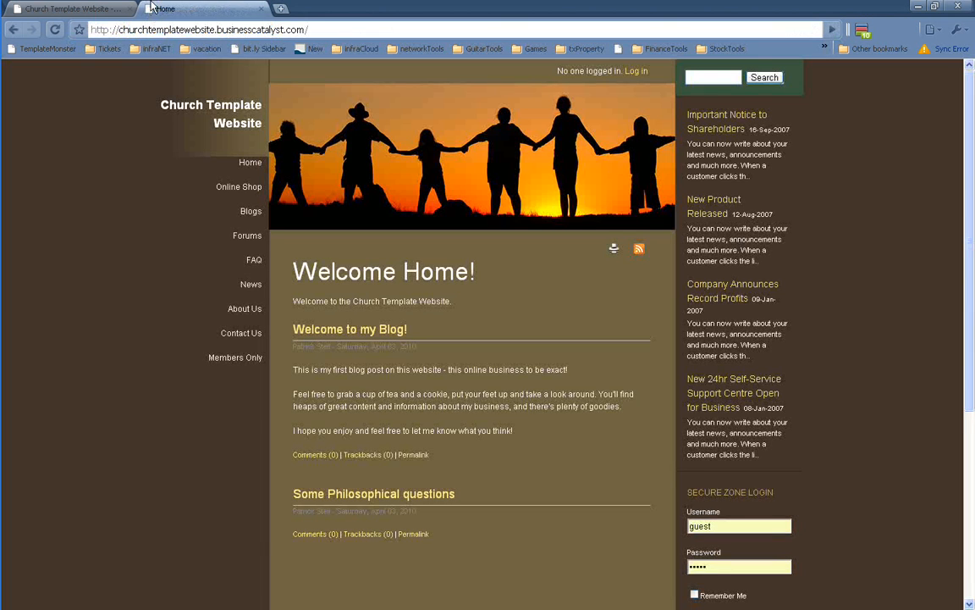
pyautogui.moveTo(298, 272); pyautogui.dragTo(475, 271)
pyautogui.moveTo(306, 301); pyautogui.dragTo(436, 302)
pyautogui.click(485, 308)
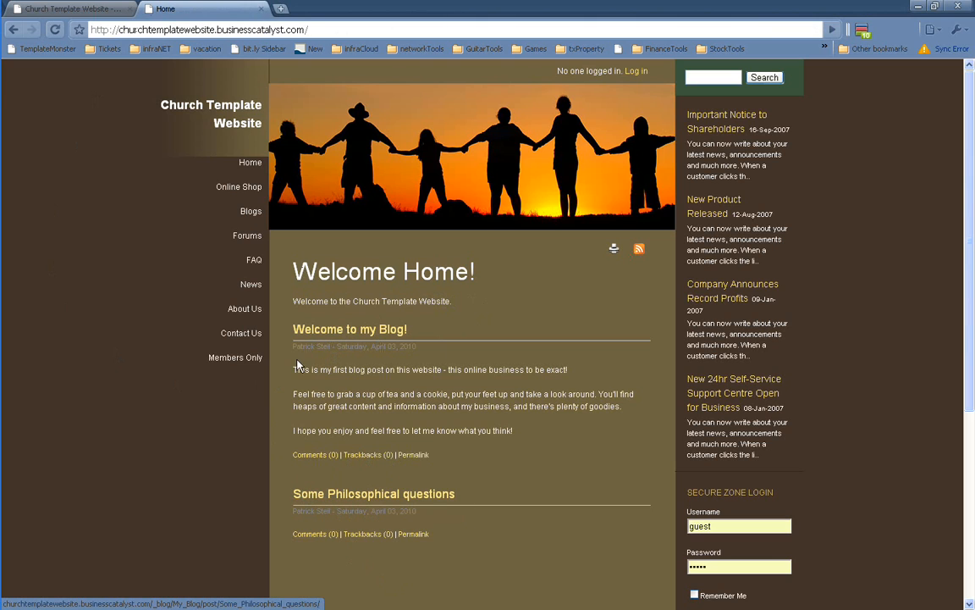
pyautogui.hotkey('ctrl', 'Tab')
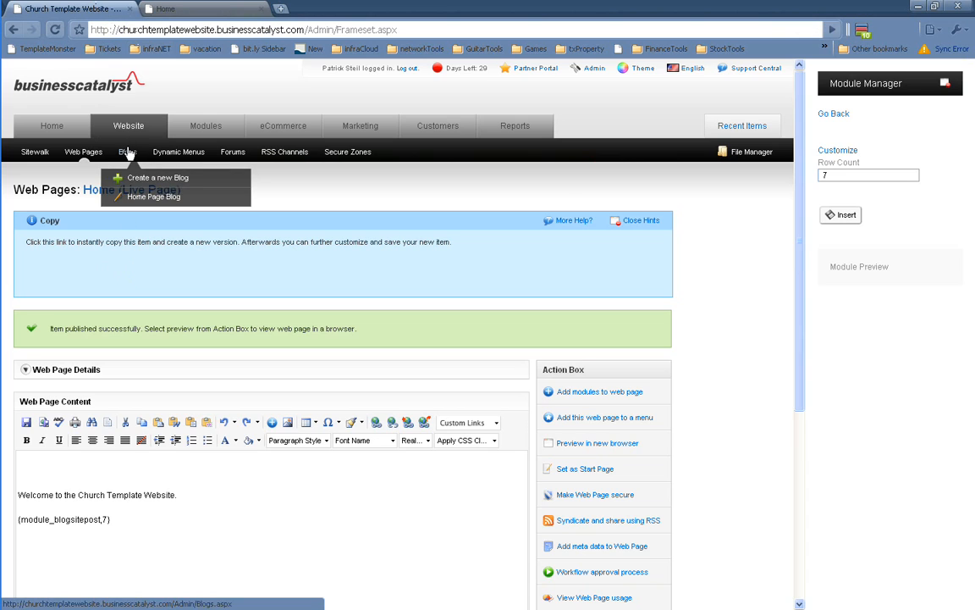
# Open My Blog's Blog Details page, look over its name, then switch to the live home page
pyautogui.click(127, 153)
pyautogui.click(48, 338)
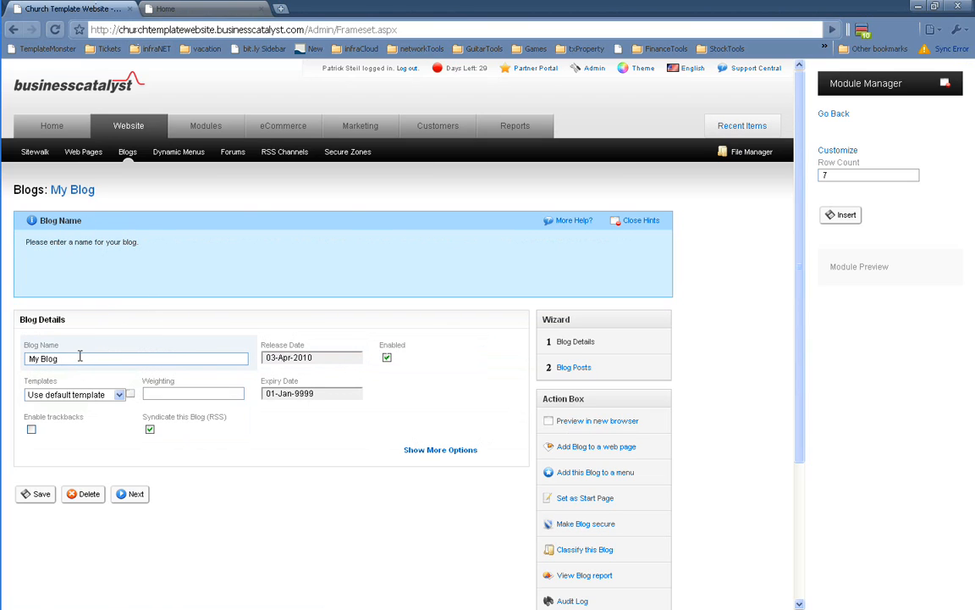
pyautogui.moveTo(81, 357); pyautogui.dragTo(8, 355)
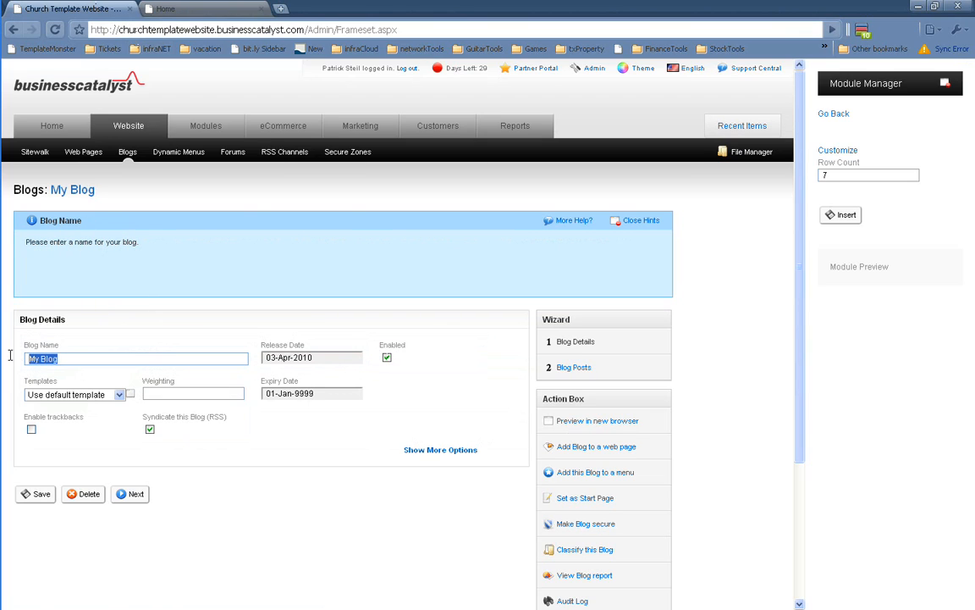
pyautogui.click(72, 358)
pyautogui.moveTo(81, 359); pyautogui.dragTo(24, 359)
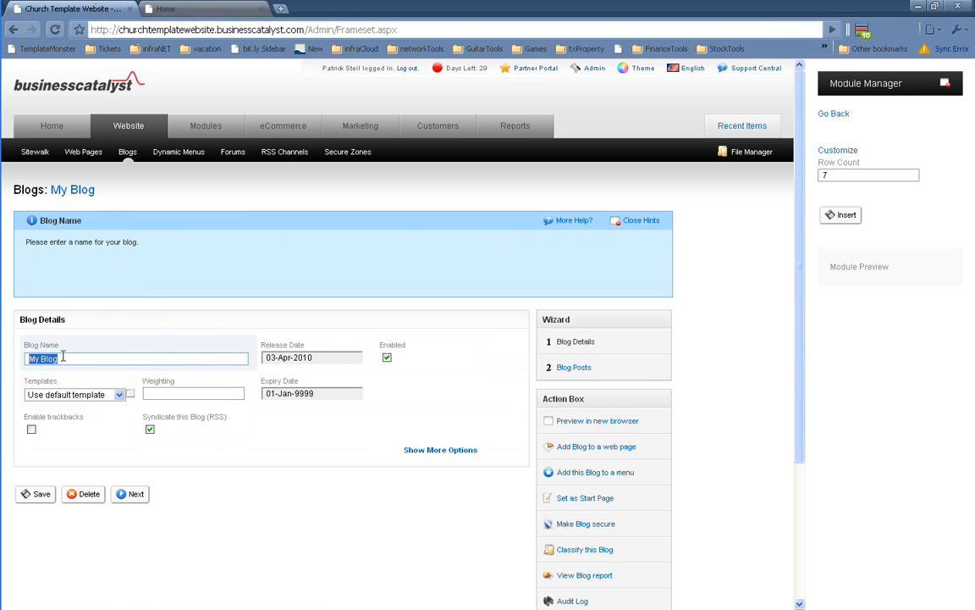
pyautogui.click(61, 359)
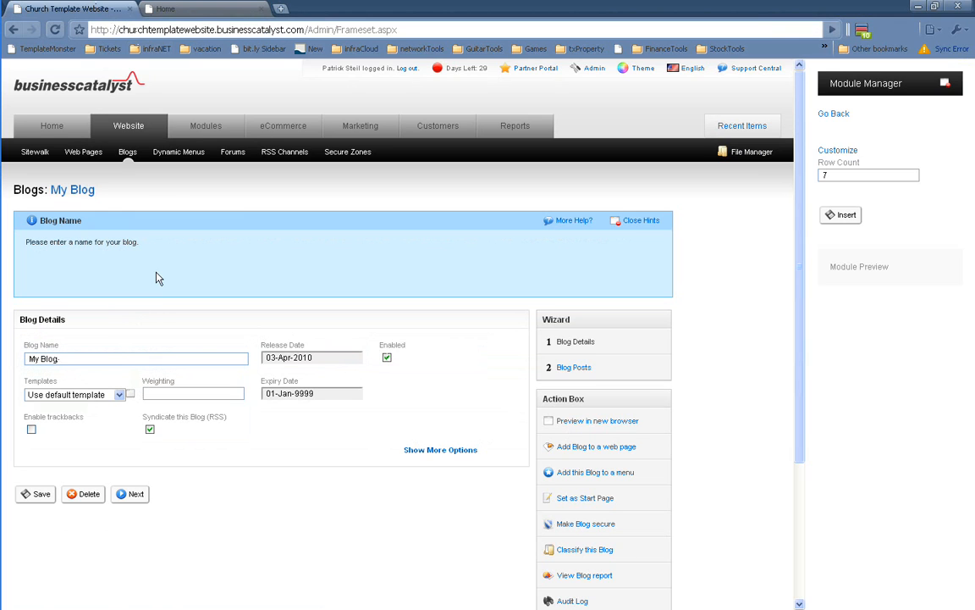
pyautogui.click(176, 9)
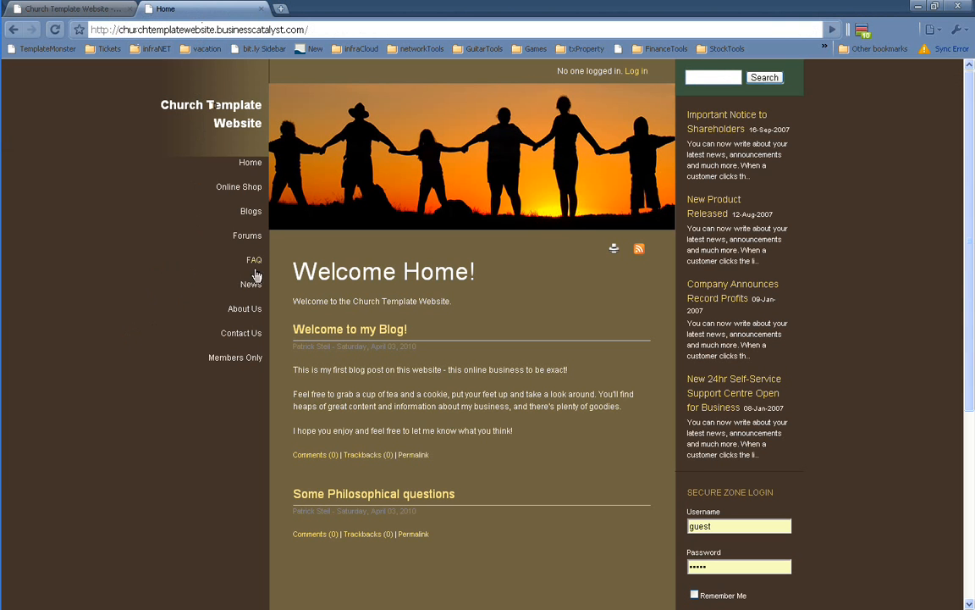
# View the live 'Welcome to my Blog!' post and its address, then return to the My Blog settings
pyautogui.click(339, 331)
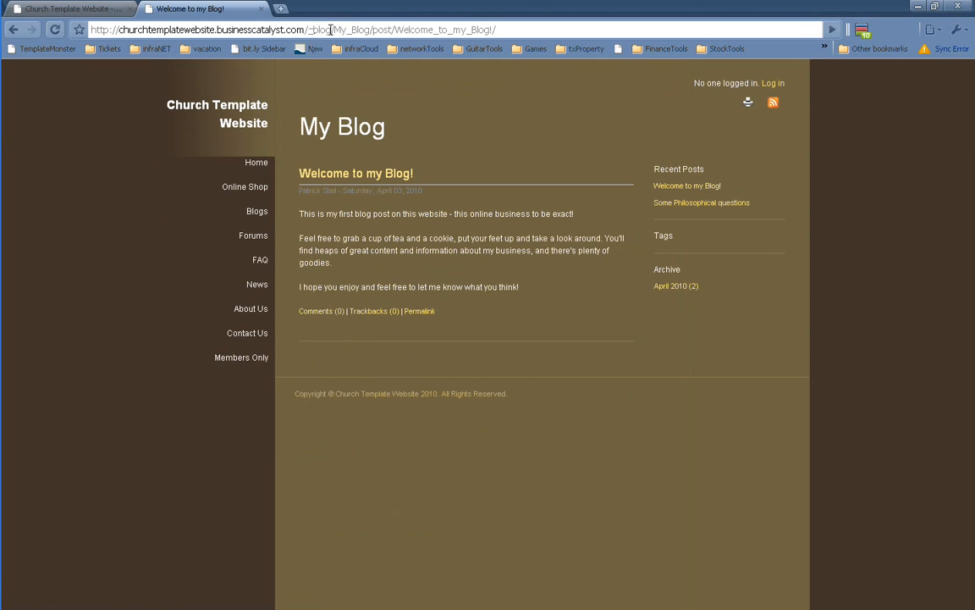
pyautogui.moveTo(308, 30); pyautogui.dragTo(366, 32)
pyautogui.click(68, 8)
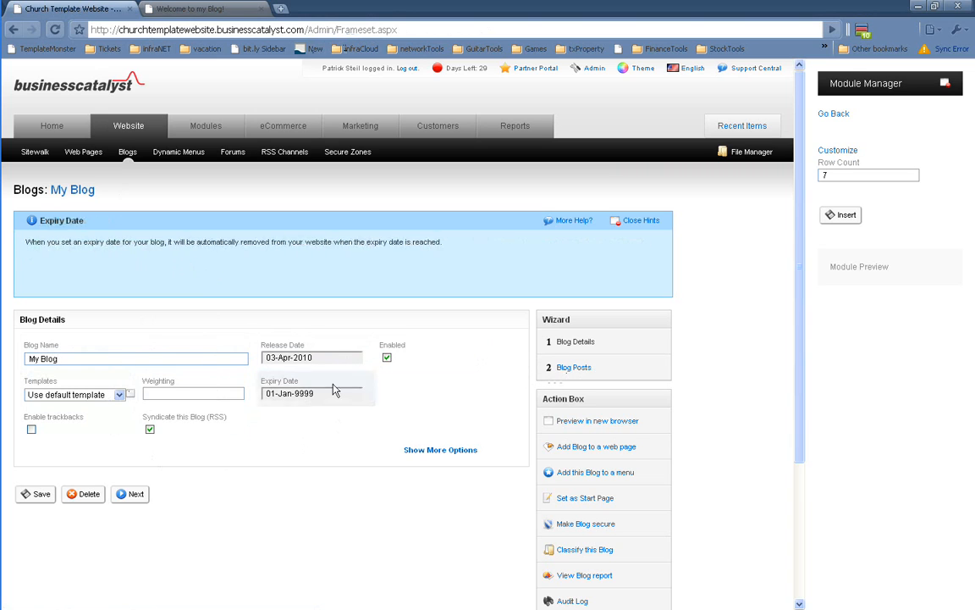
# Delete the 'Some Philosophical questions' post from My Blog's post list
pyautogui.click(579, 372)
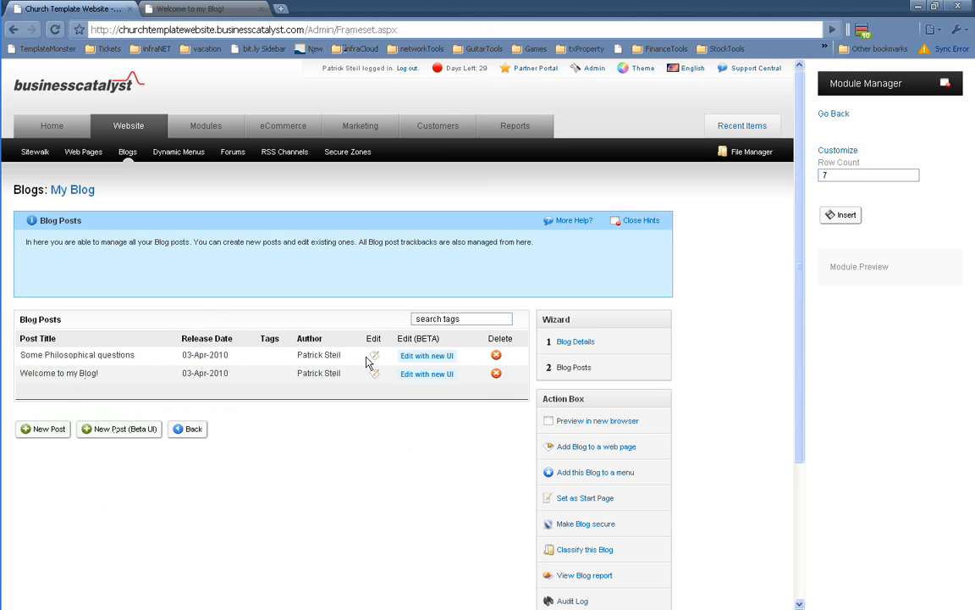
pyautogui.click(496, 357)
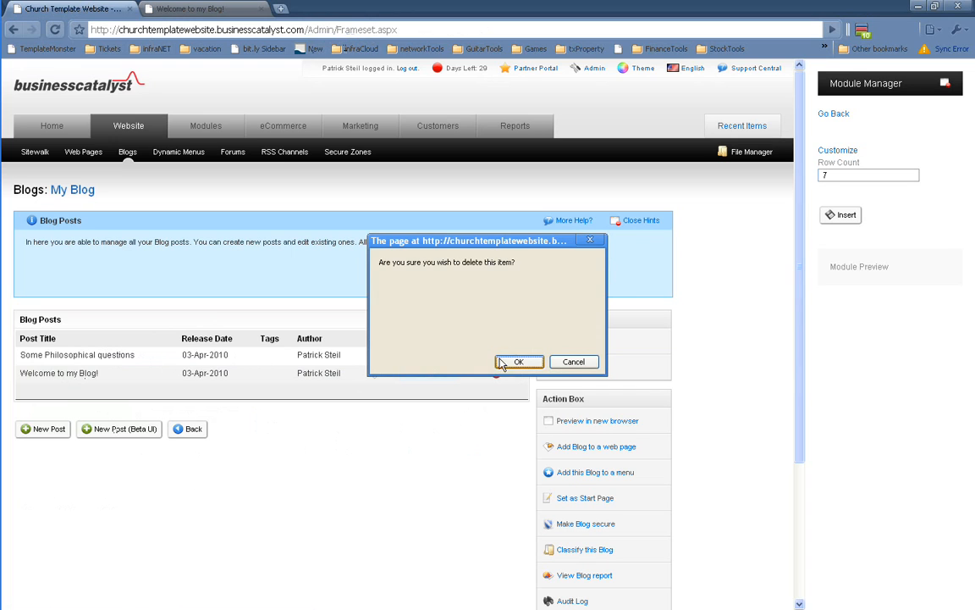
pyautogui.click(512, 365)
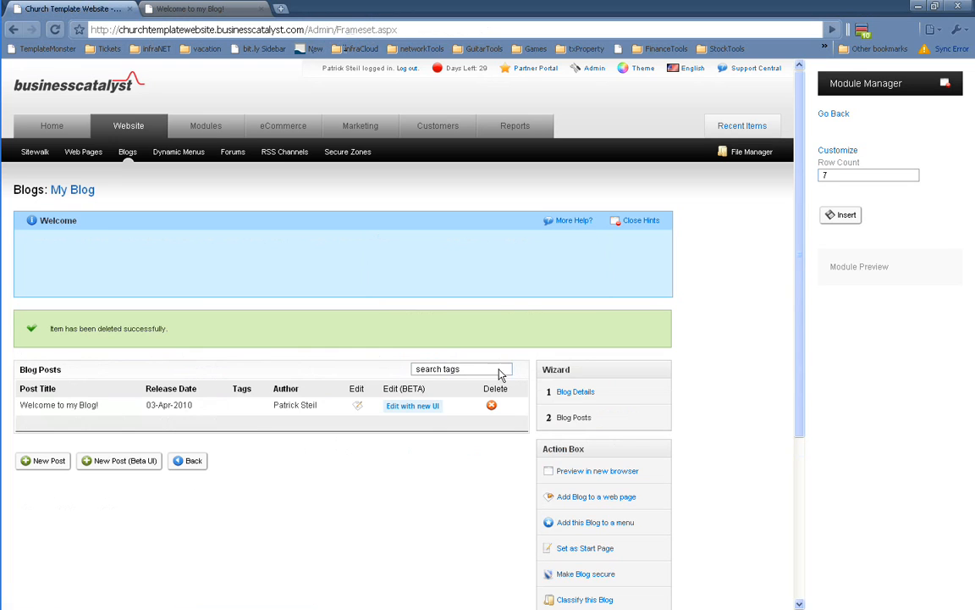
# Check the live church home page, then return to the admin post list
pyautogui.hotkey('ctrl', 'Tab')
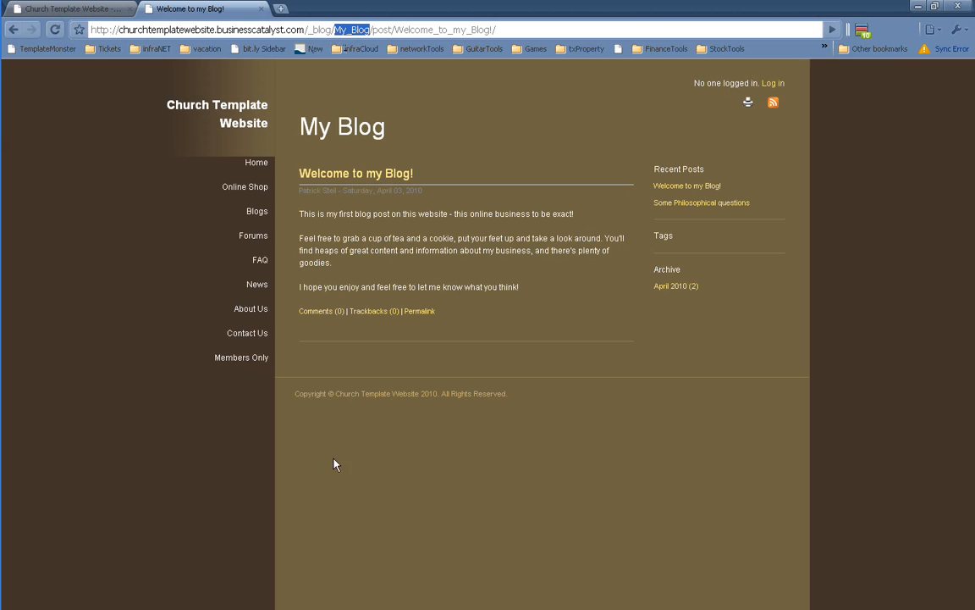
pyautogui.click(254, 162)
pyautogui.moveTo(242, 357)
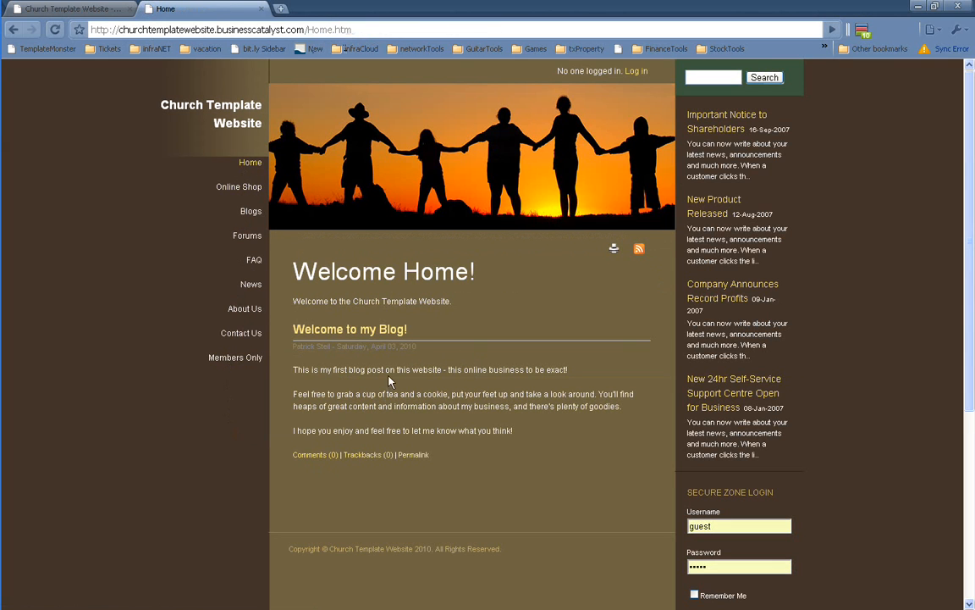
pyautogui.hotkey('ctrl', 'shift', 'Tab')
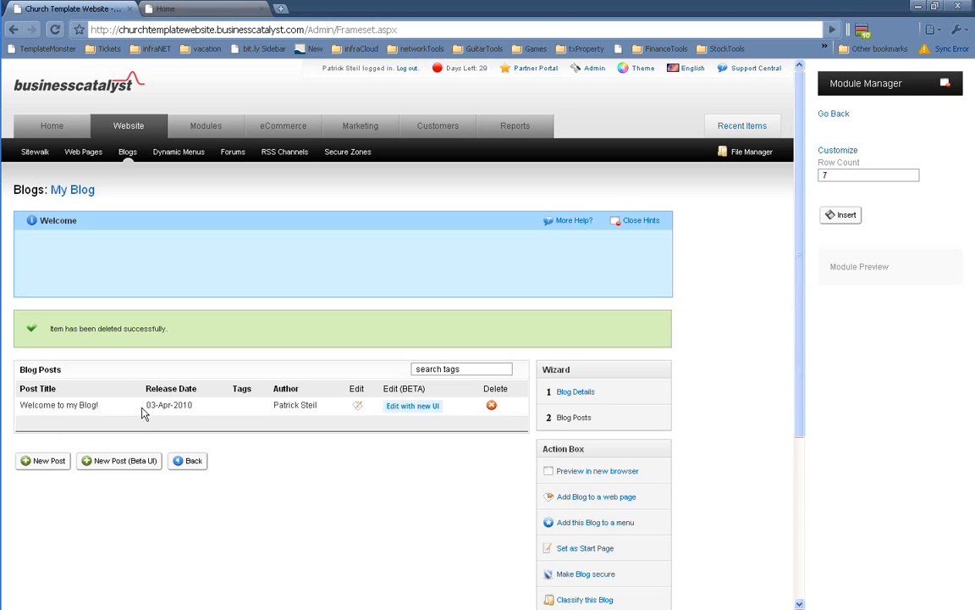
# Replace the 'Welcome to my Blog!' body with the church welcome text about news and updates
pyautogui.click(414, 407)
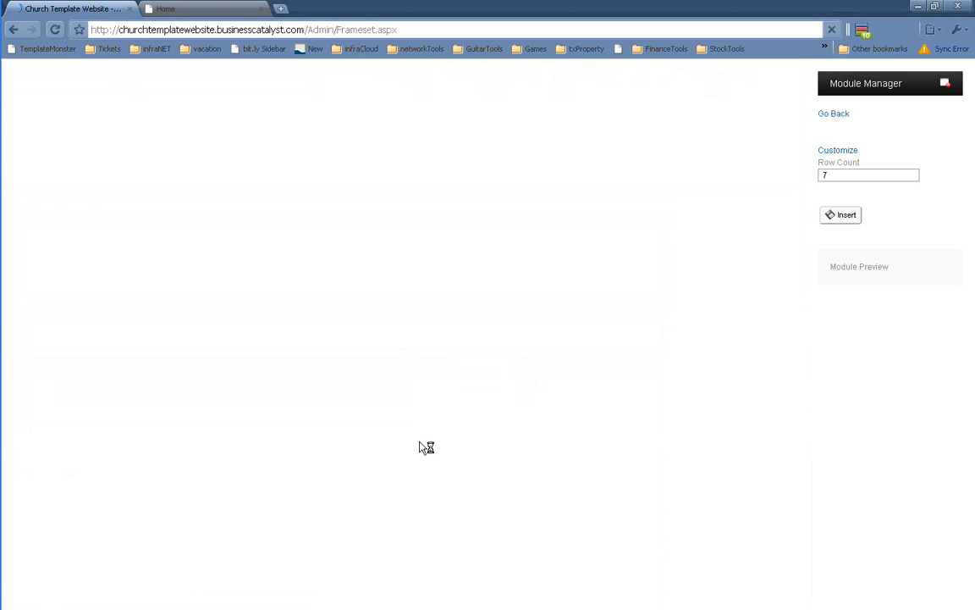
pyautogui.scroll(-3, 492, 333)
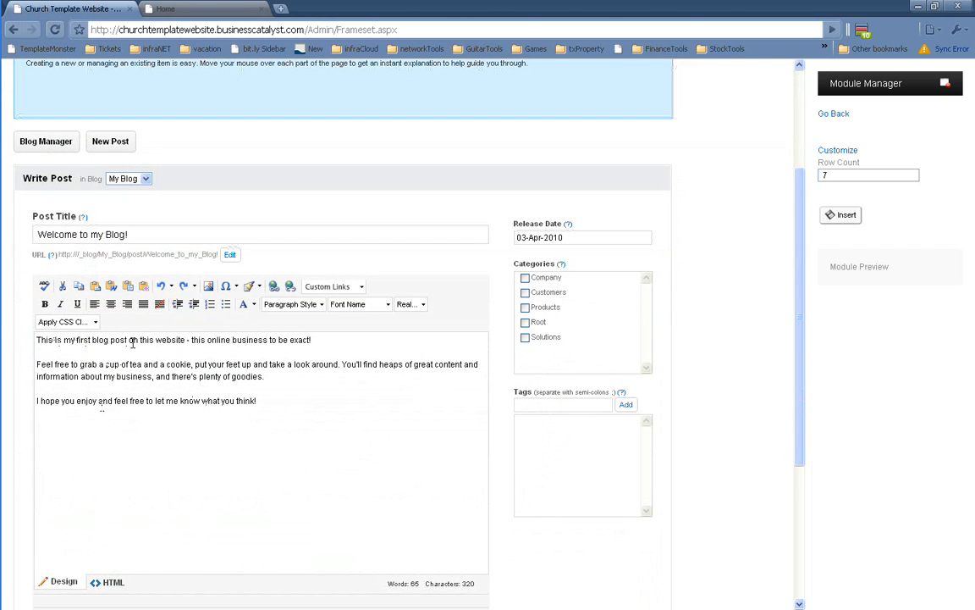
pyautogui.click(338, 340)
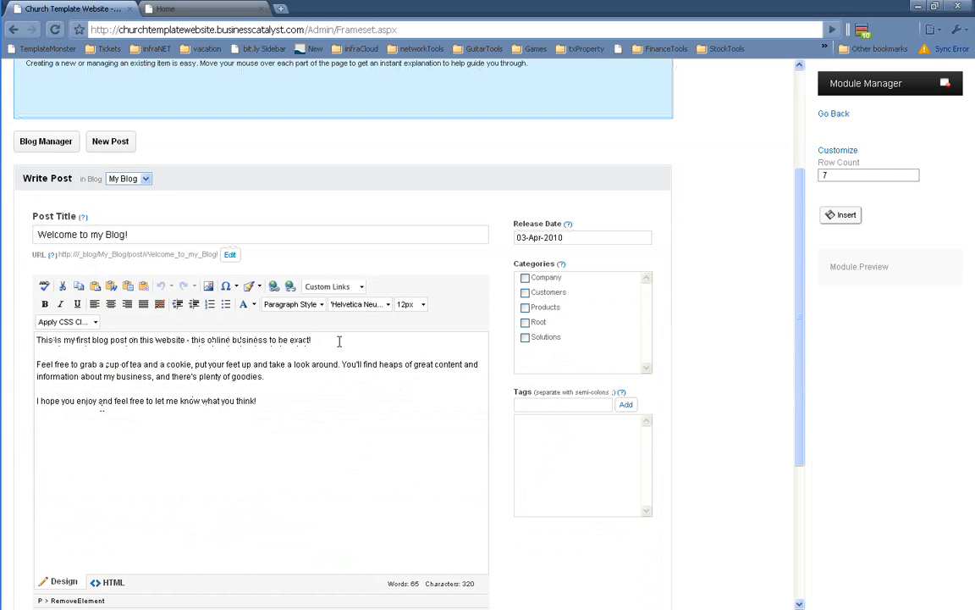
pyautogui.hotkey('ctrl', 'a')
pyautogui.write('This is')
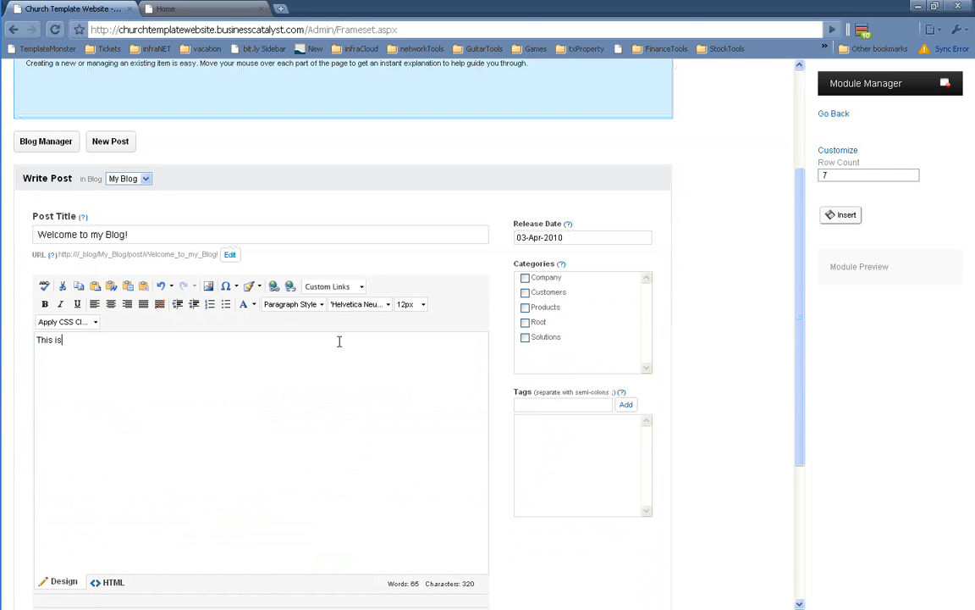
pyautogui.write(' the first blog post for this ')
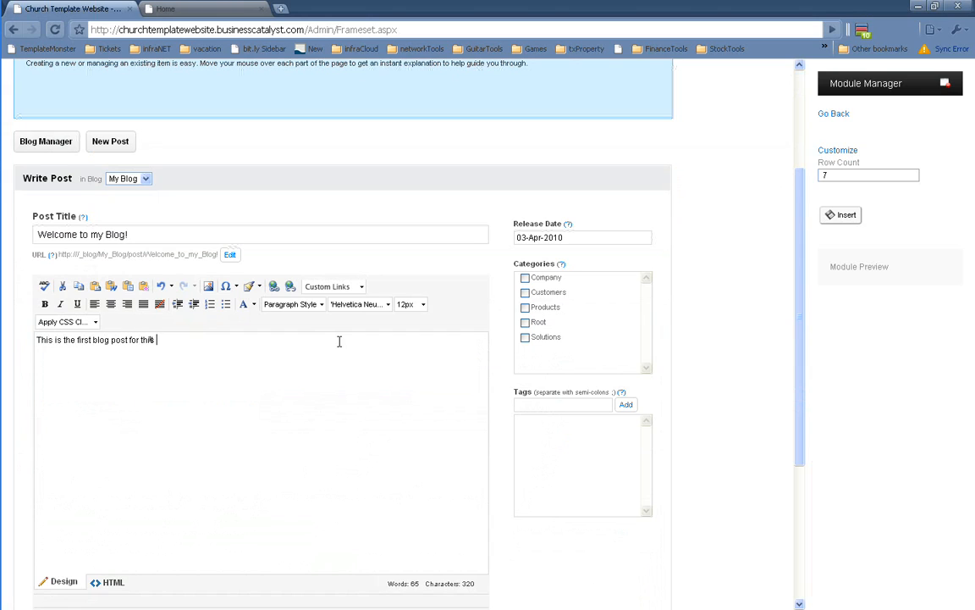
pyautogui.write('church website! We plan to publi')
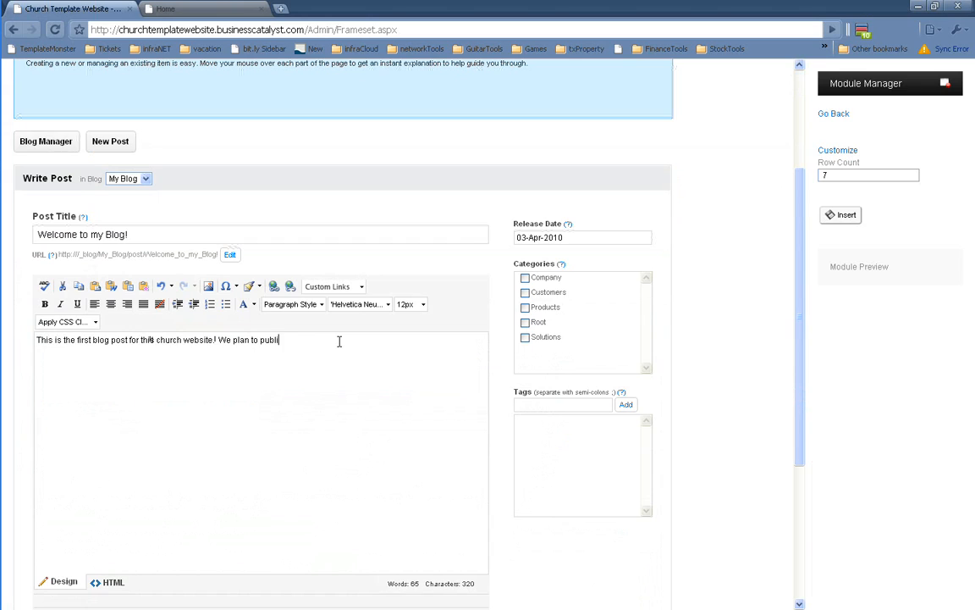
pyautogui.write('sh all types of news, events, and')
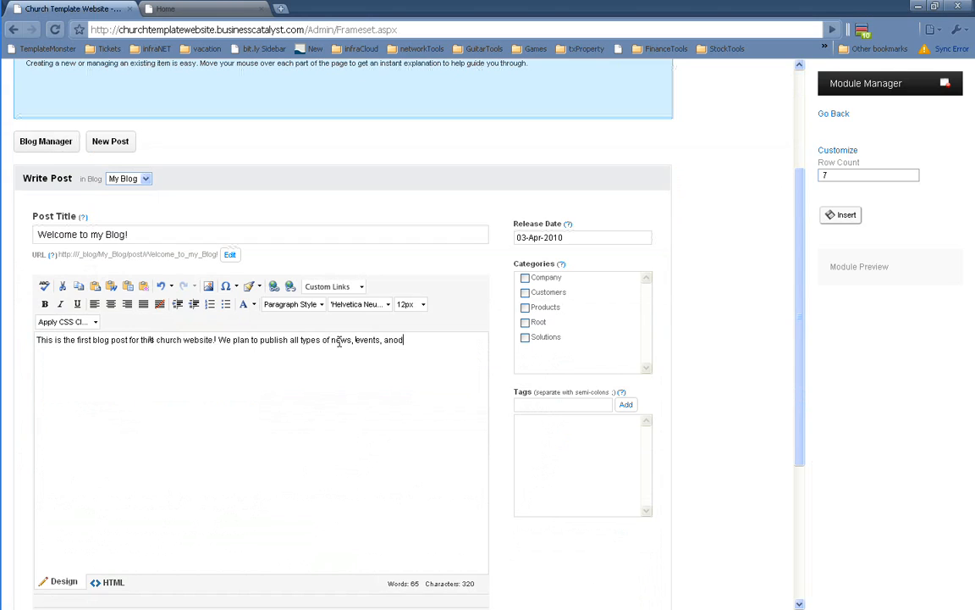
pyautogui.write(' other t')
pyautogui.write('hings you need to know about the h')
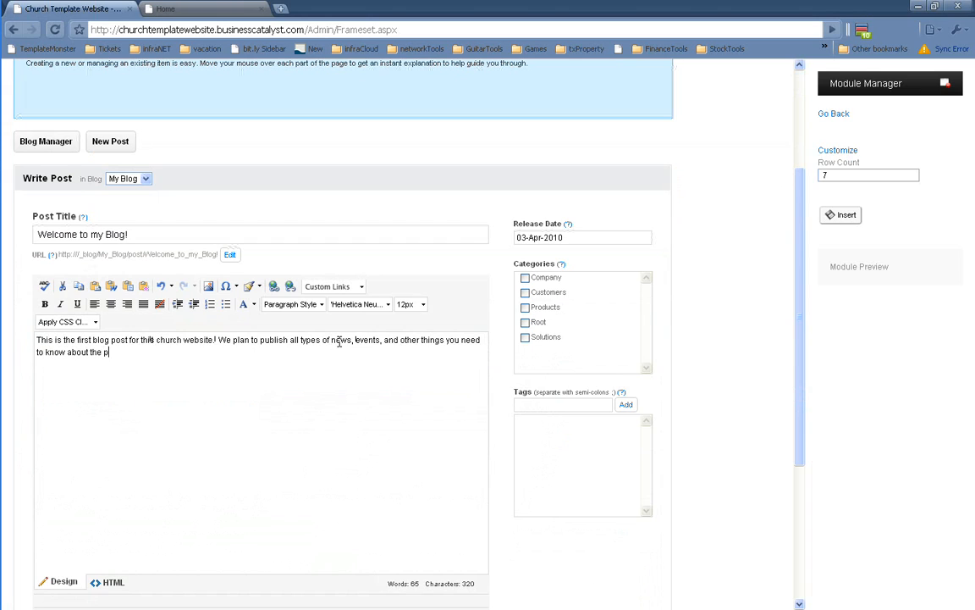
pyautogui.write('appenings of this church ')
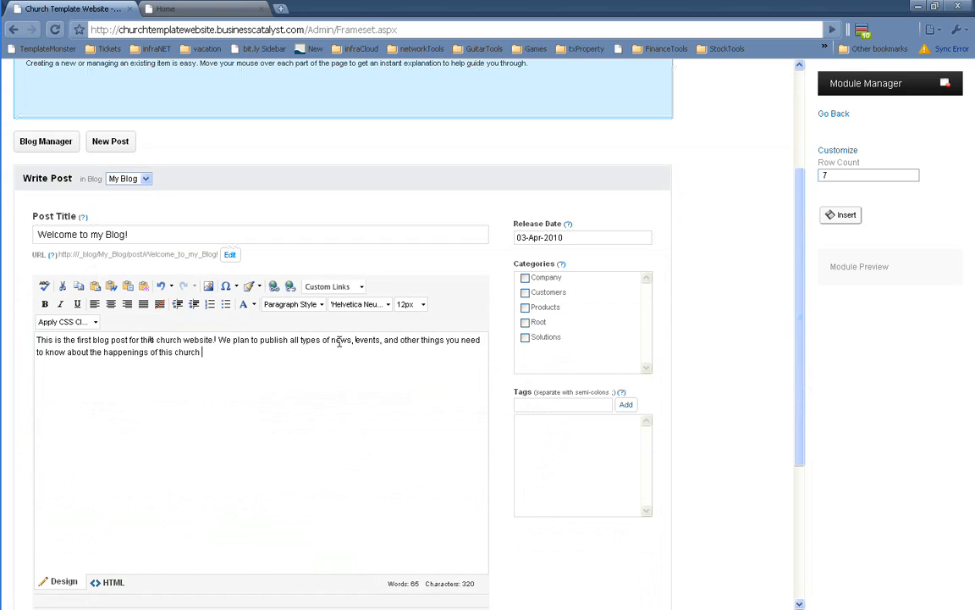
pyautogui.write('on this blog')
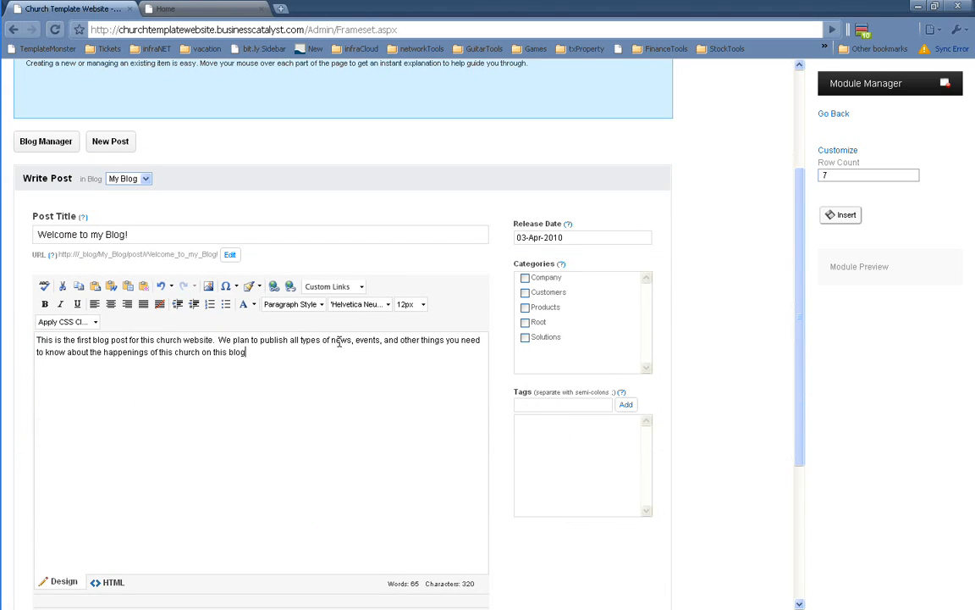
pyautogui.write('. Pleaes ')
pyautogui.write(' check back reg')
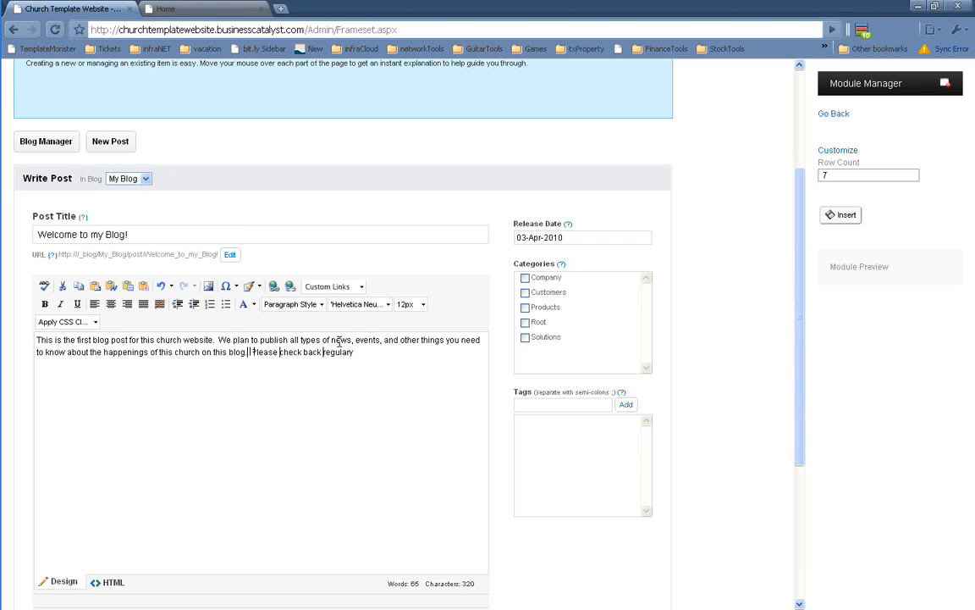
pyautogui.write('ulary for the latest news and')
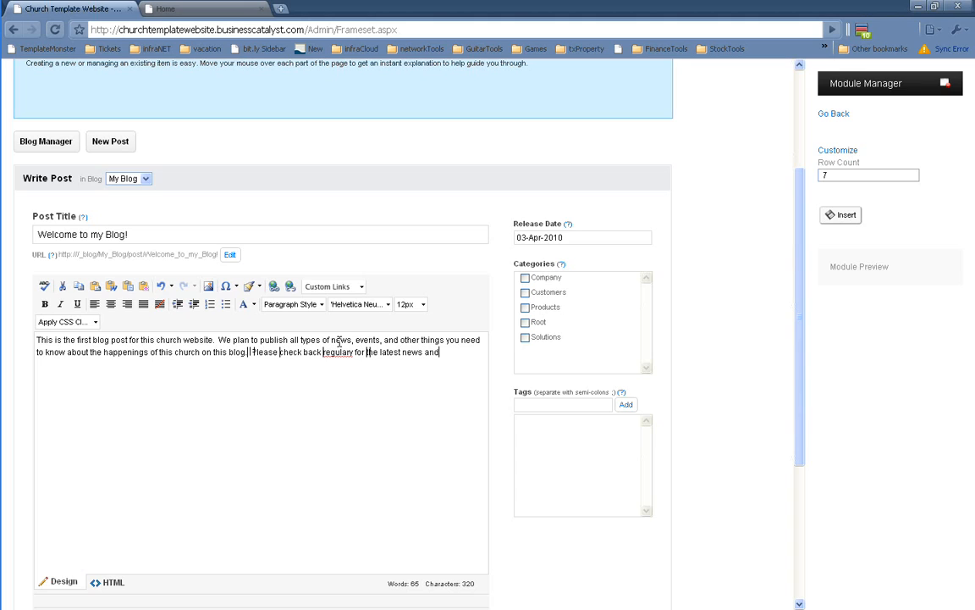
pyautogui.write(' updates.')
# Correct the misspelling 'regulary' to 'regularly' from the spelling suggestions
pyautogui.rightClick(338, 355)
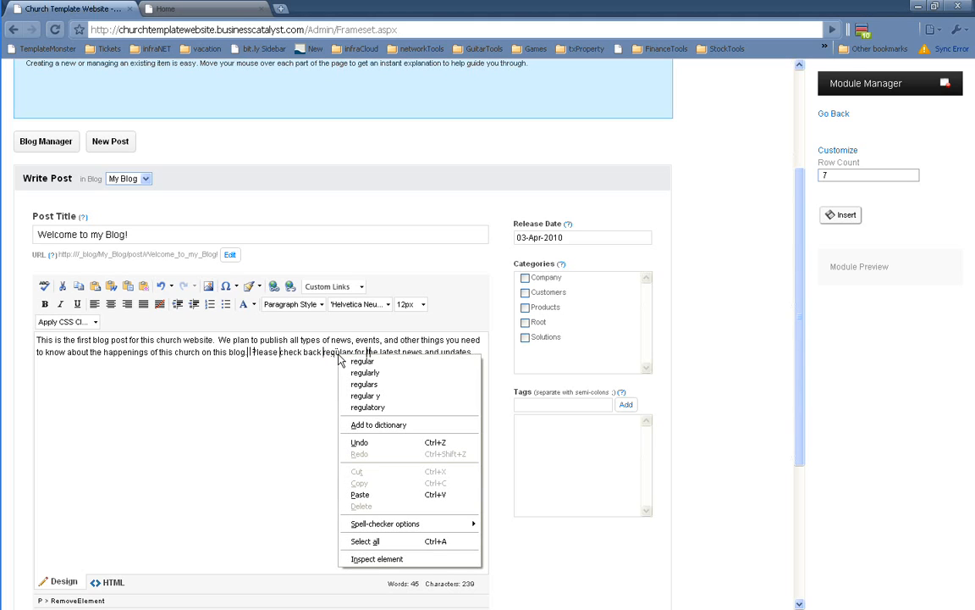
pyautogui.click(389, 374)
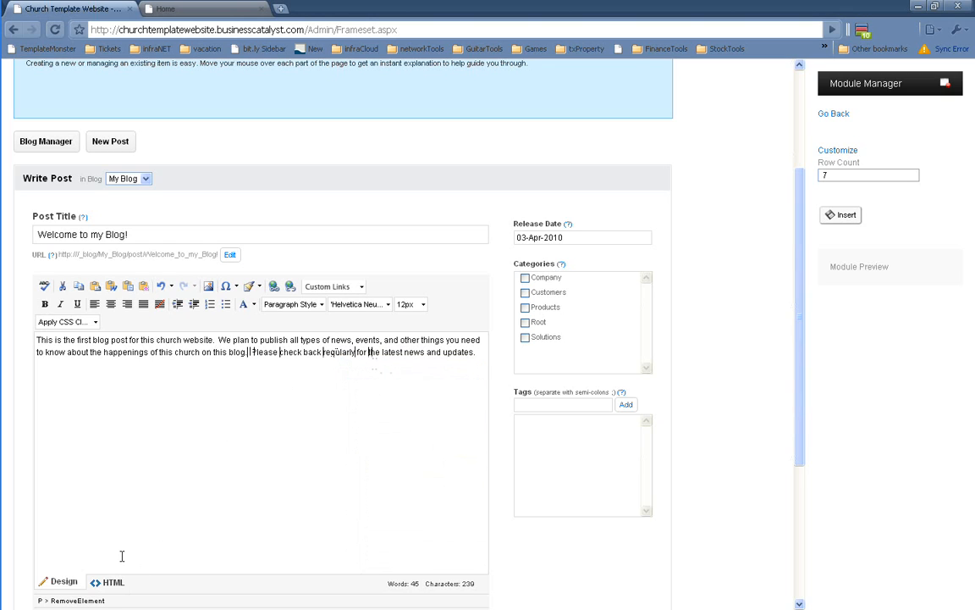
pyautogui.scroll(-3, 201, 475)
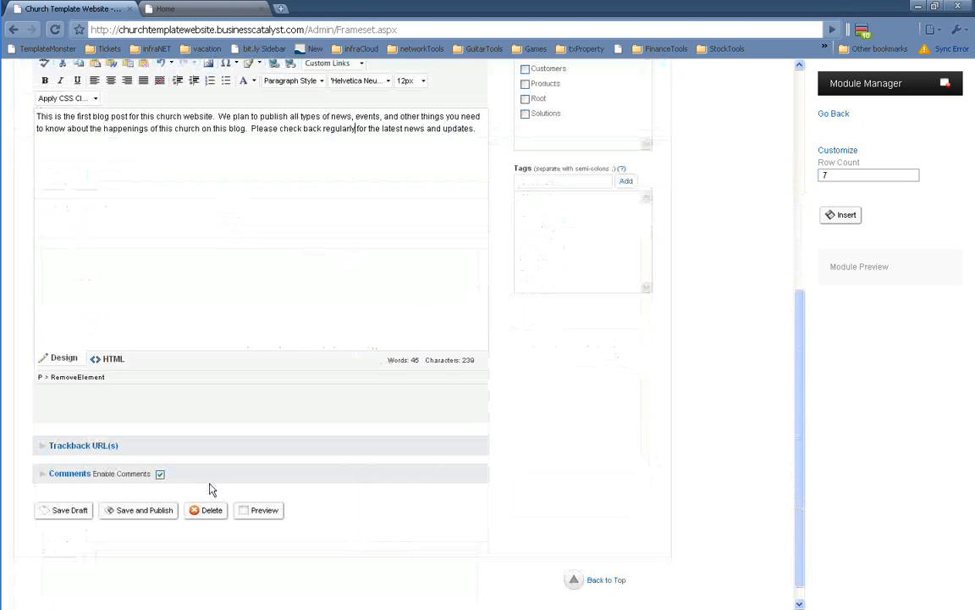
# Save and publish the rewritten post and reload the live home page to confirm the new text
pyautogui.click(141, 511)
pyautogui.click(184, 9)
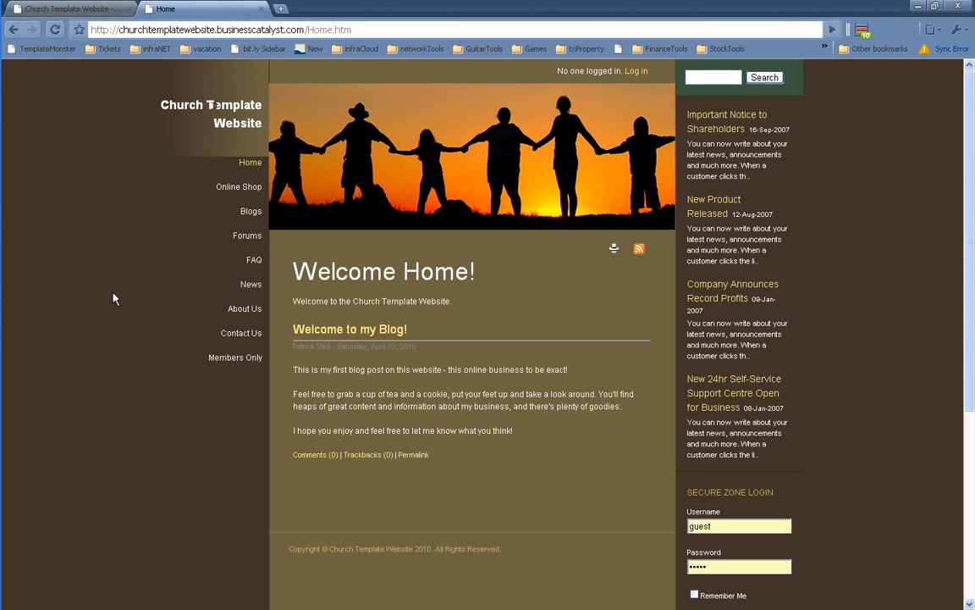
pyautogui.press('F5')
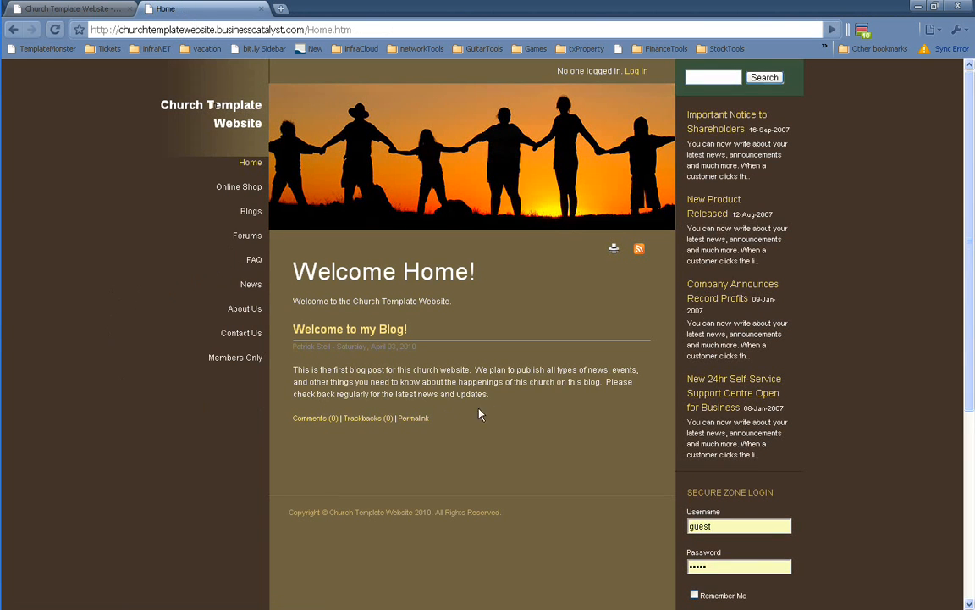
pyautogui.click(83, 8)
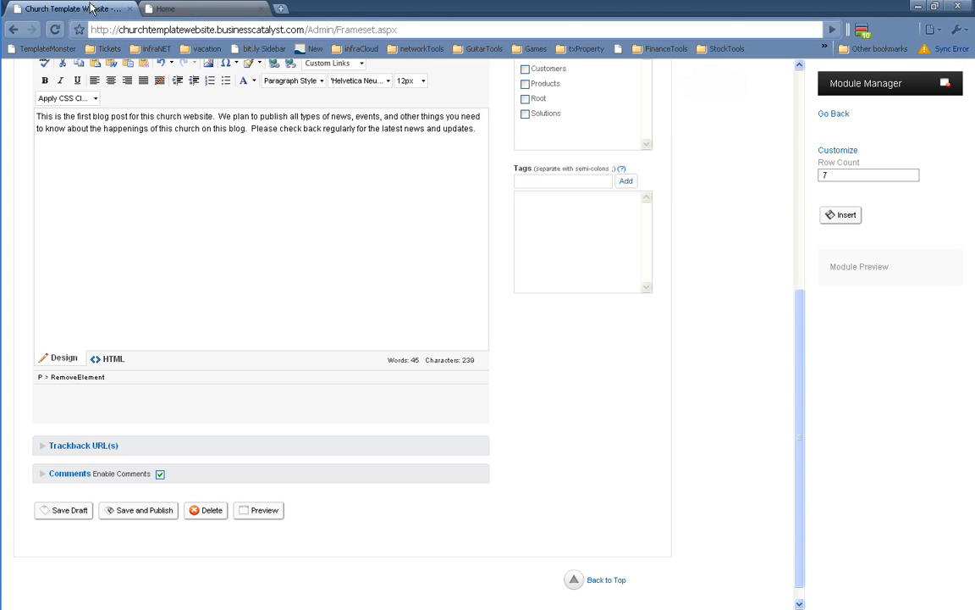
# Keep My Blog as the post's blog, then go back to the list of all blogs
pyautogui.scroll(2, 133, 395)
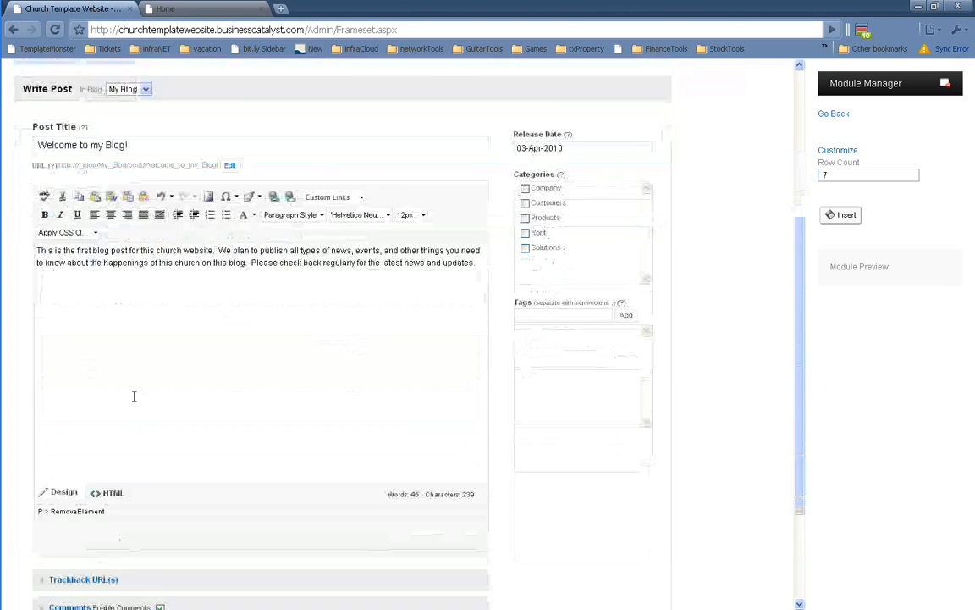
pyautogui.scroll(-1, 200, 531)
pyautogui.scroll(4, 179, 500)
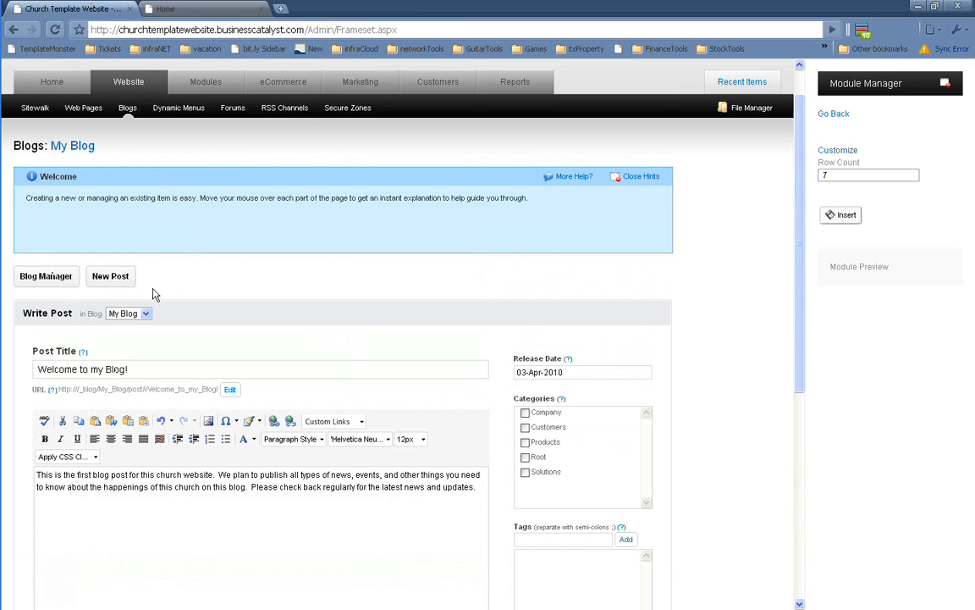
pyautogui.click(142, 314)
pyautogui.click(135, 316)
pyautogui.click(102, 271)
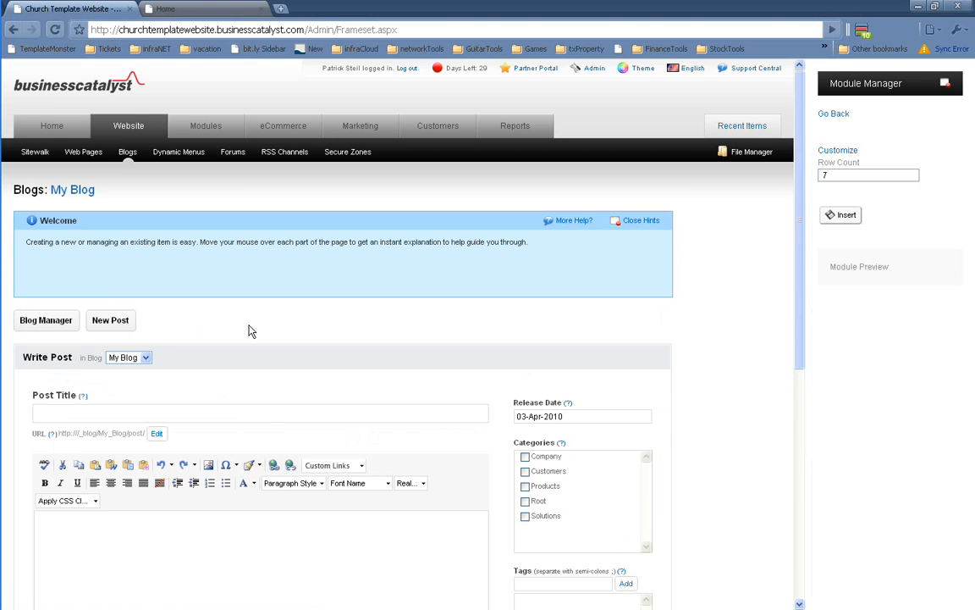
pyautogui.scroll(-4, 251, 331)
pyautogui.scroll(3, 136, 383)
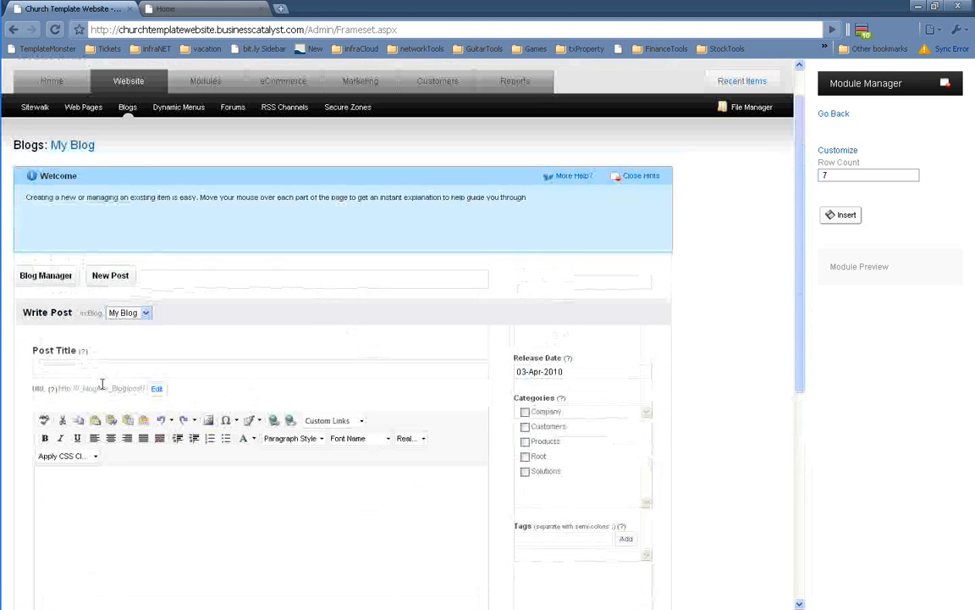
pyautogui.click(48, 276)
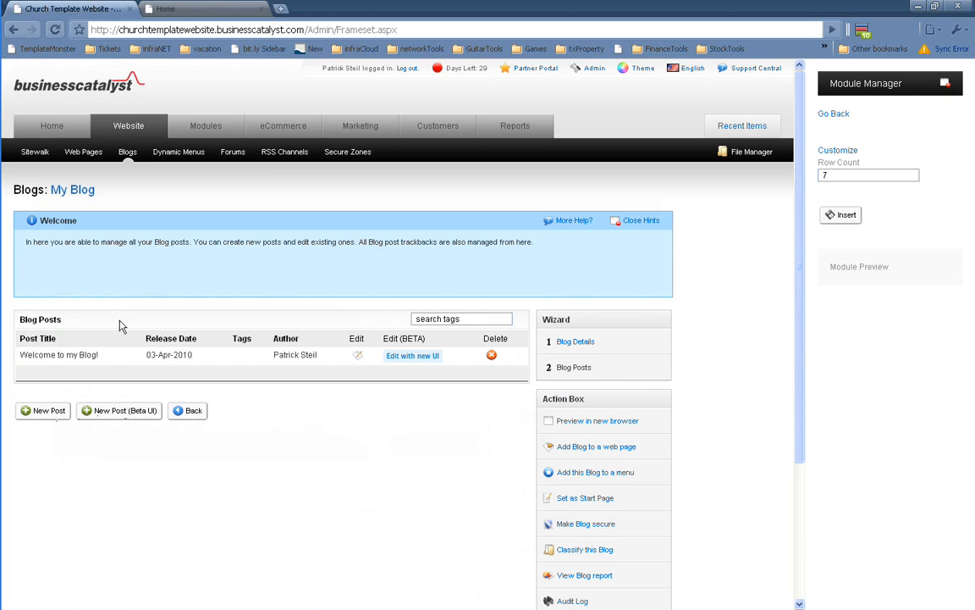
pyautogui.click(127, 153)
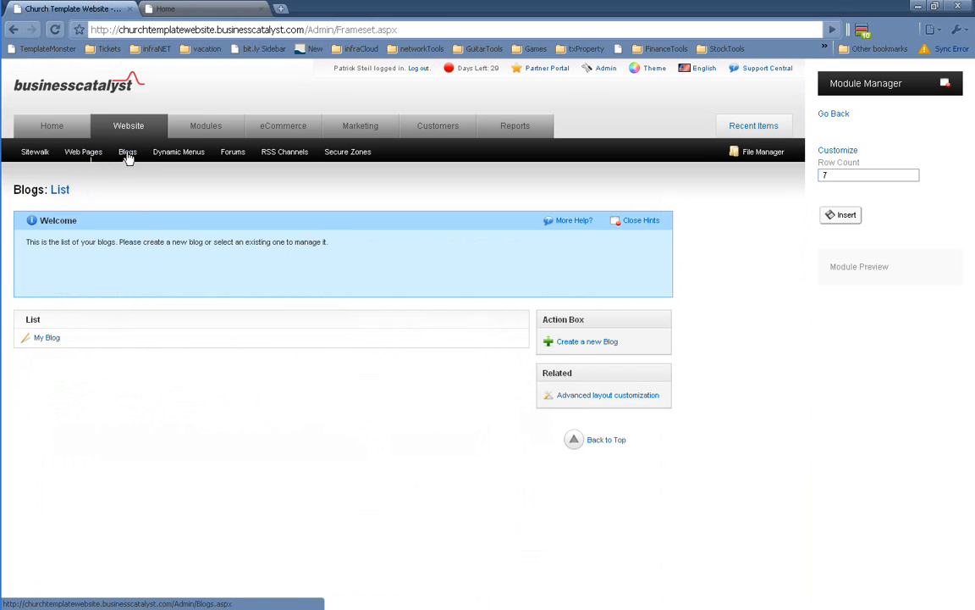
# Create and save a new blog named 'Adult Ministry Blog'
pyautogui.click(575, 342)
pyautogui.click(92, 359)
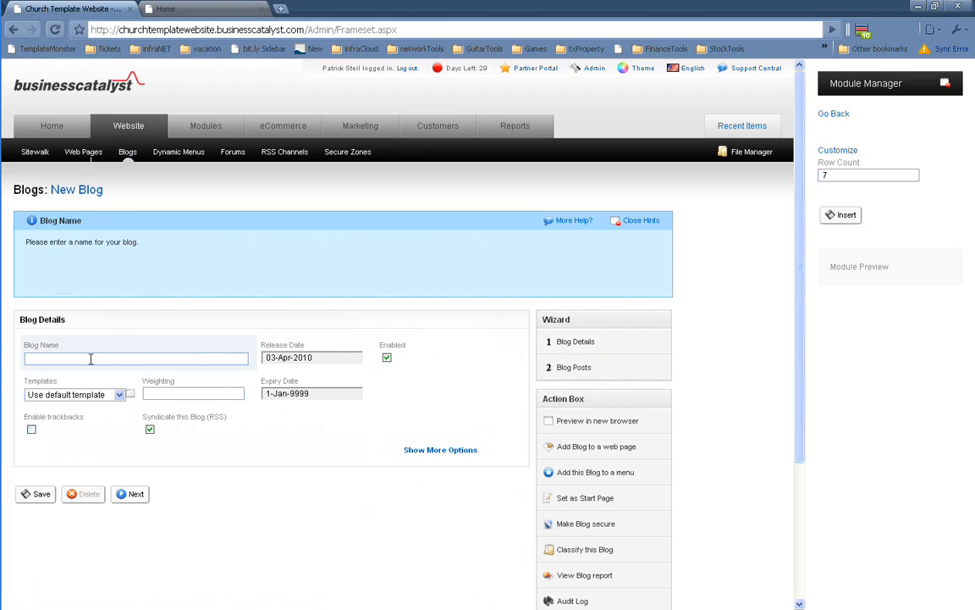
pyautogui.write('Ad')
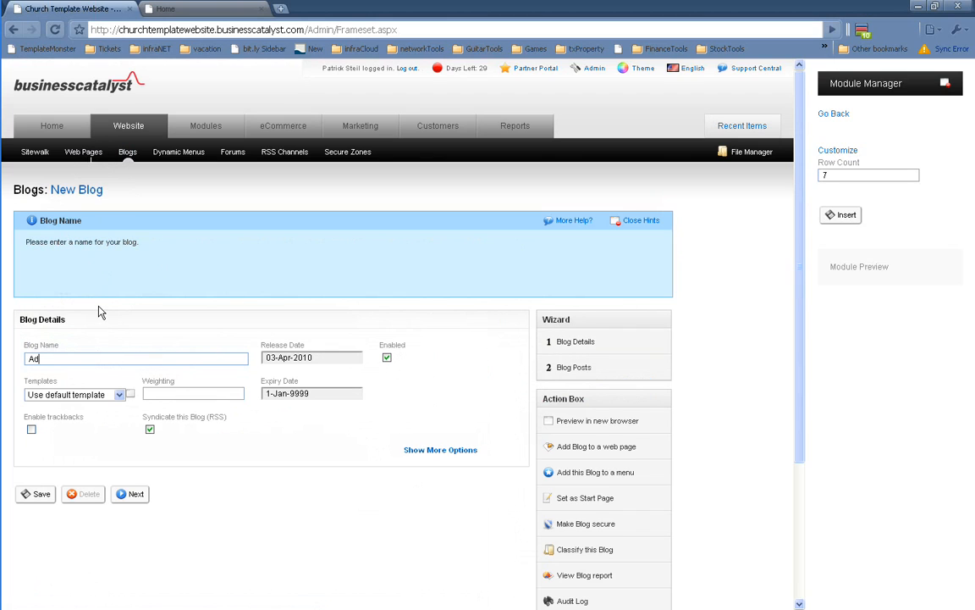
pyautogui.write('ult Ministry Blog')
pyautogui.click(40, 497)
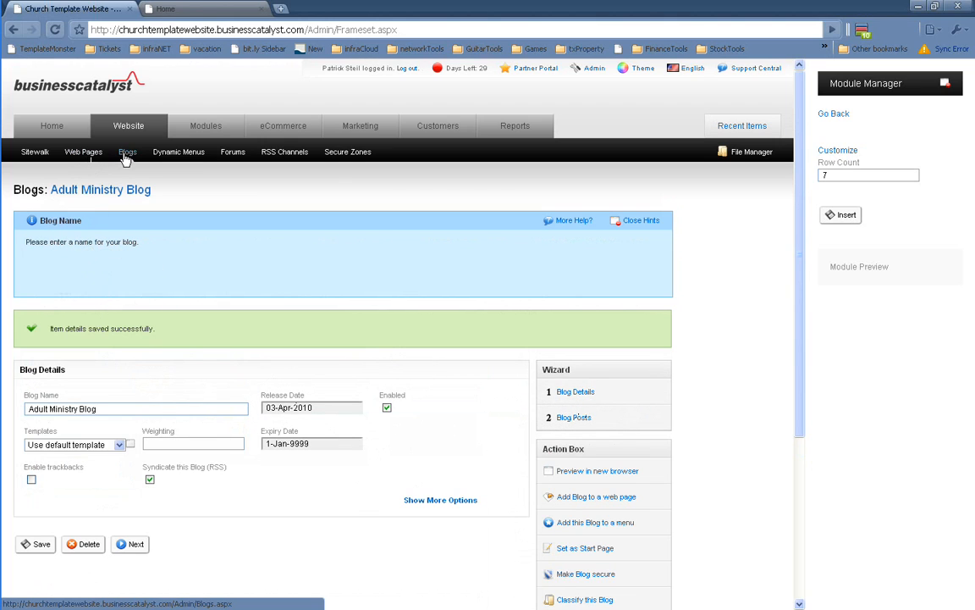
# Create and save another new blog named 'Youth Blog'
pyautogui.moveTo(126, 158)
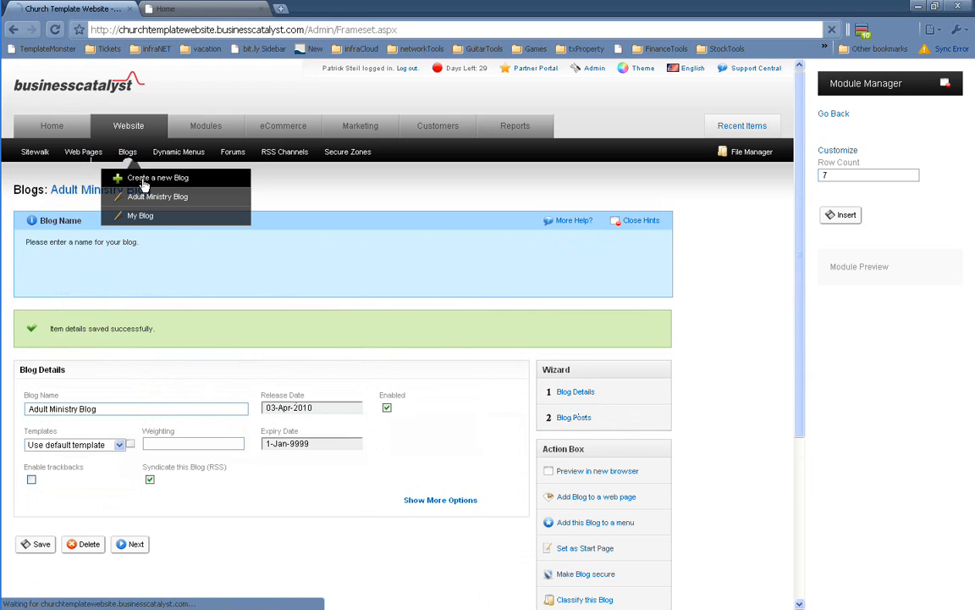
pyautogui.click(139, 178)
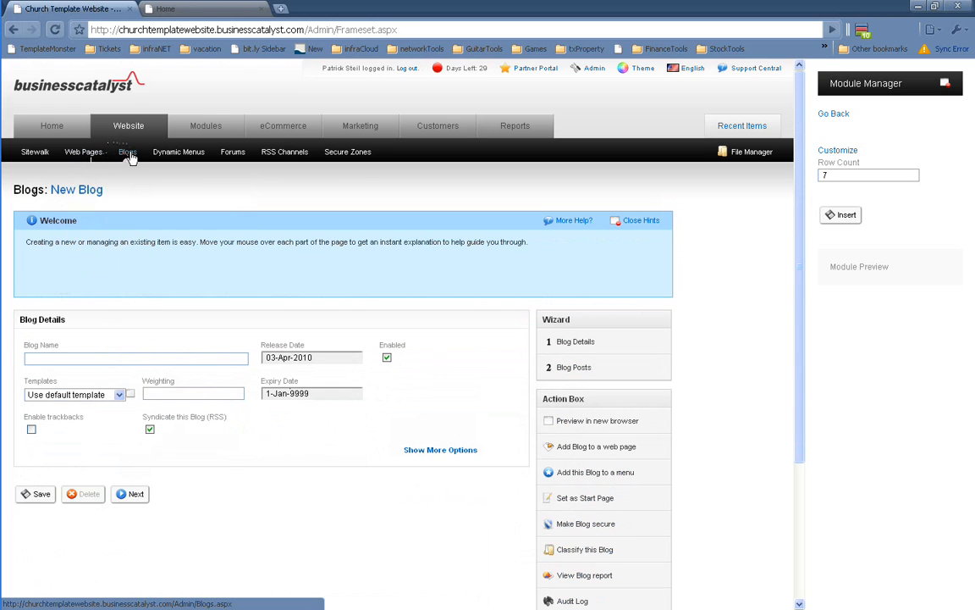
pyautogui.moveTo(125, 152)
pyautogui.moveTo(141, 196)
pyautogui.click(82, 356)
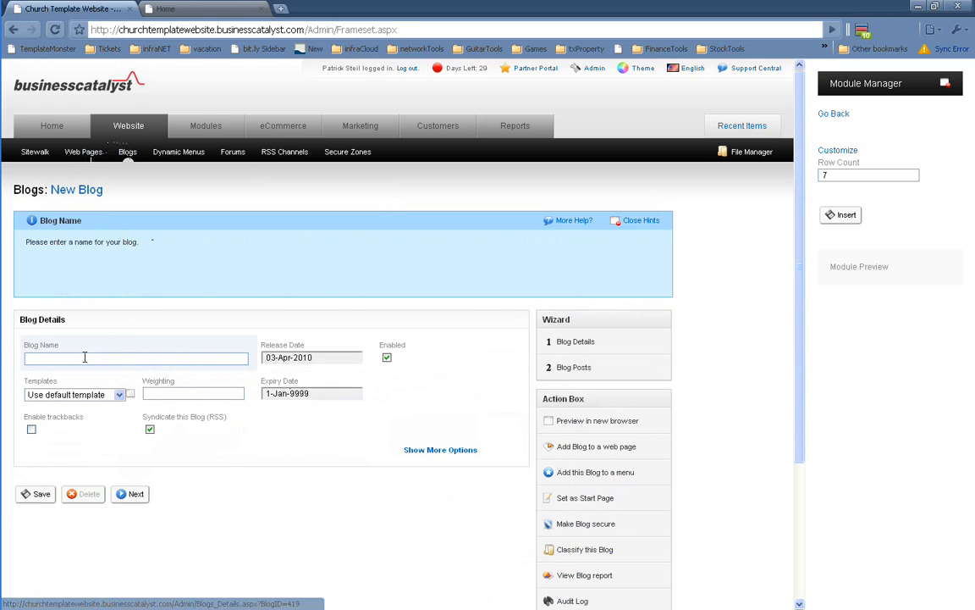
pyautogui.write('Y')
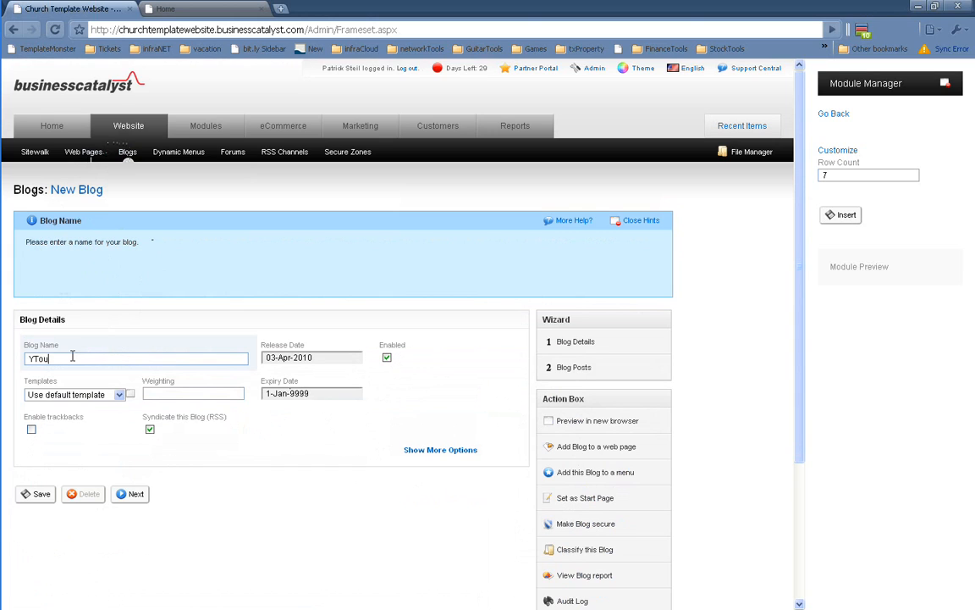
pyautogui.write('outh Blog')
pyautogui.click(31, 495)
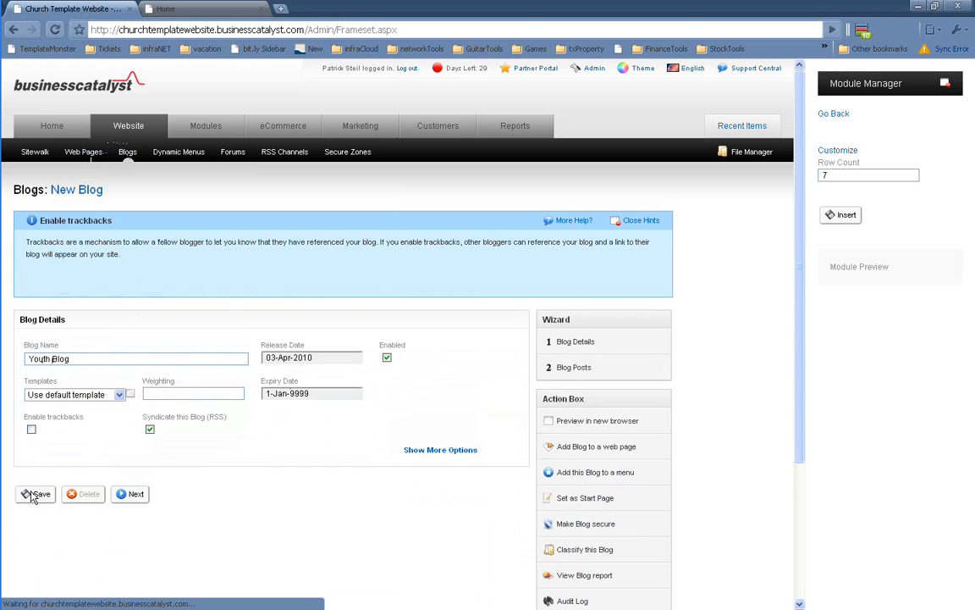
# Create and save a 'Children's Blog', then switch to the live church home page
pyautogui.moveTo(127, 152)
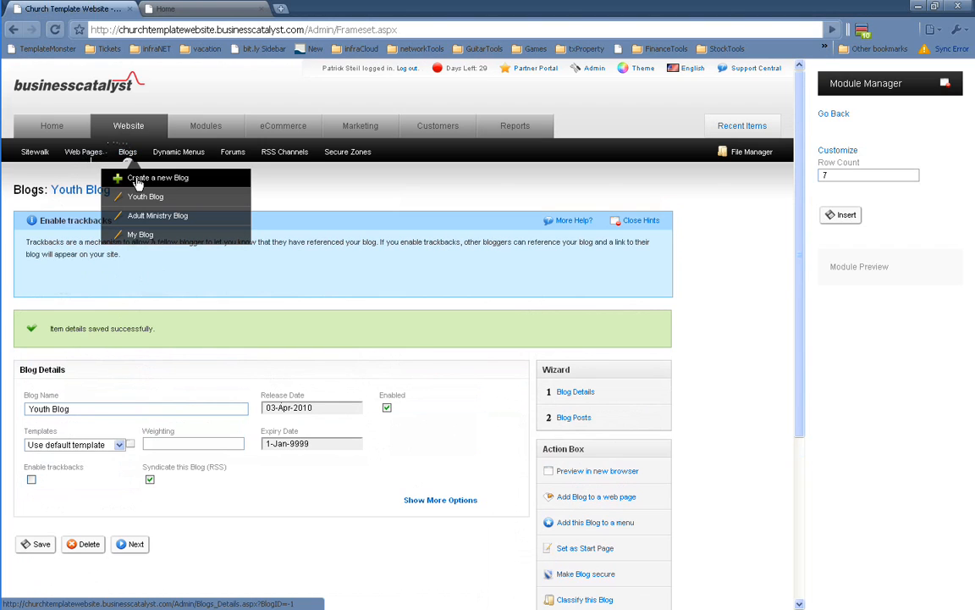
pyautogui.click(137, 179)
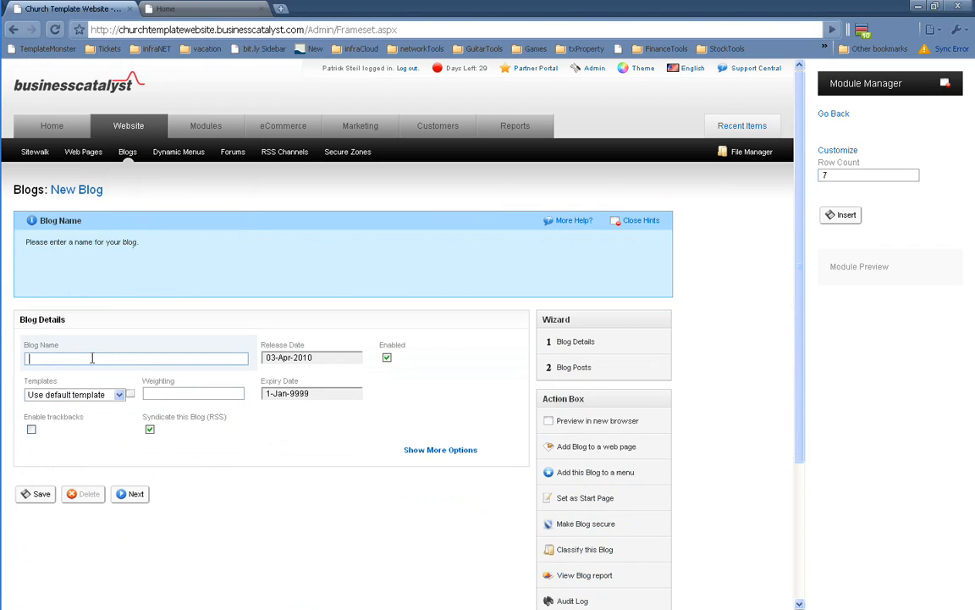
pyautogui.write("Children's Blog")
pyautogui.click(36, 495)
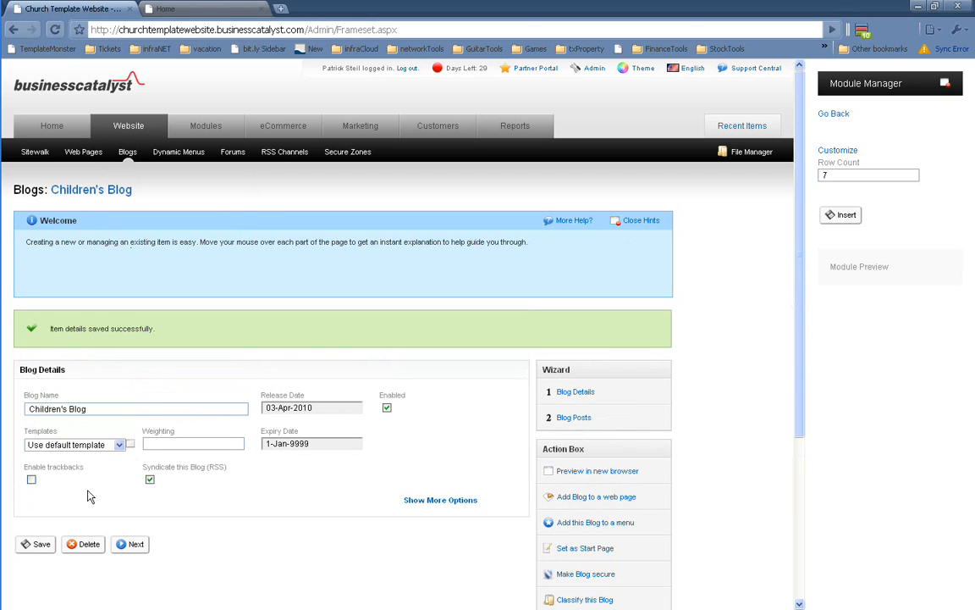
pyautogui.moveTo(157, 366)
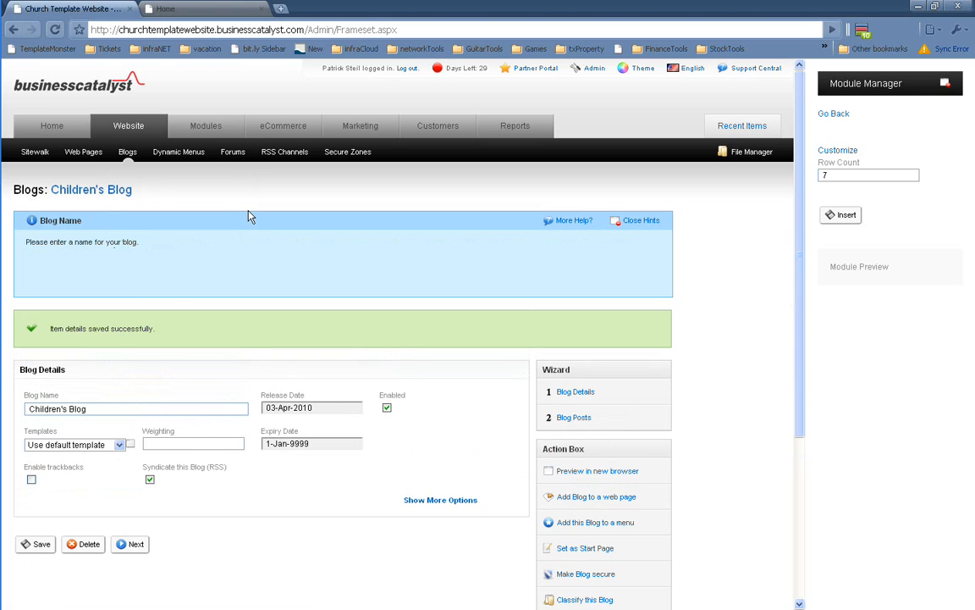
pyautogui.click(196, 7)
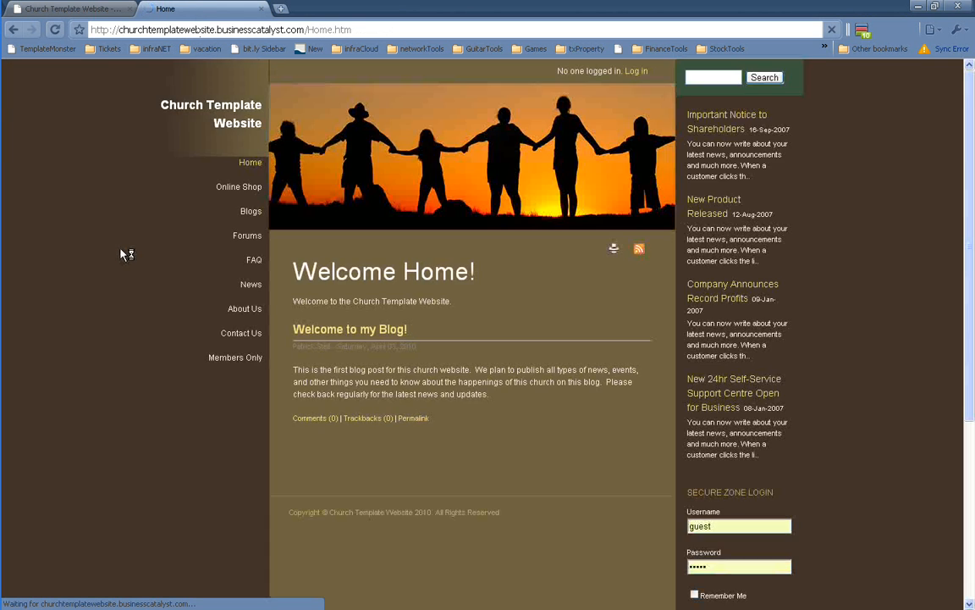
# Browse the live site's My Blog and Home pages, then return to the Children's Blog admin page
pyautogui.moveTo(246, 356)
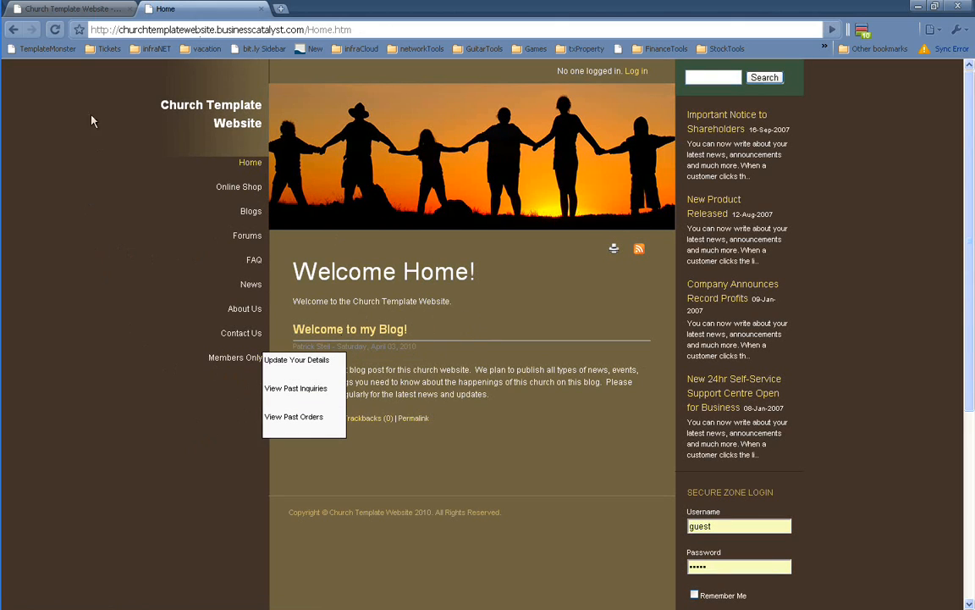
pyautogui.click(244, 212)
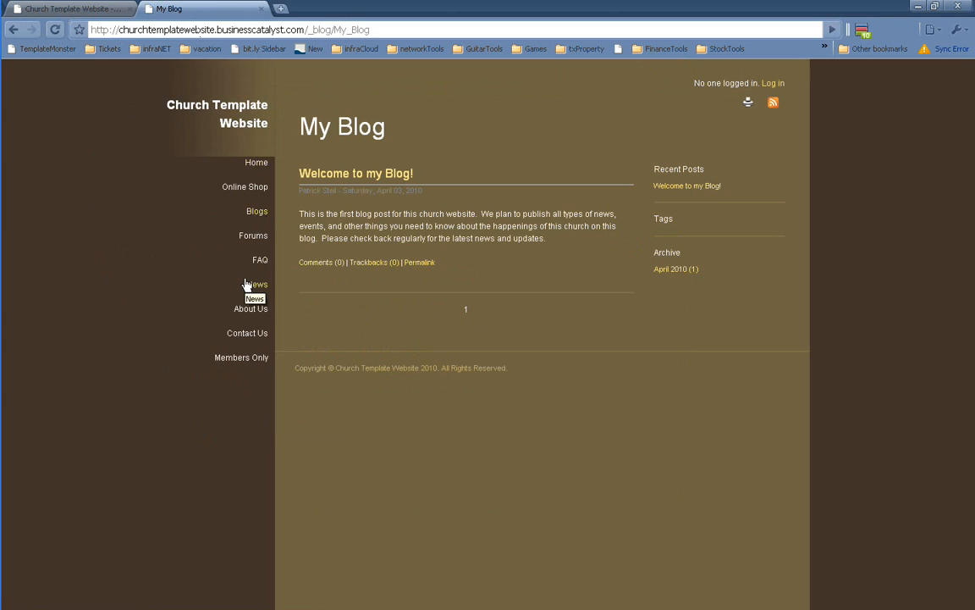
pyautogui.click(252, 169)
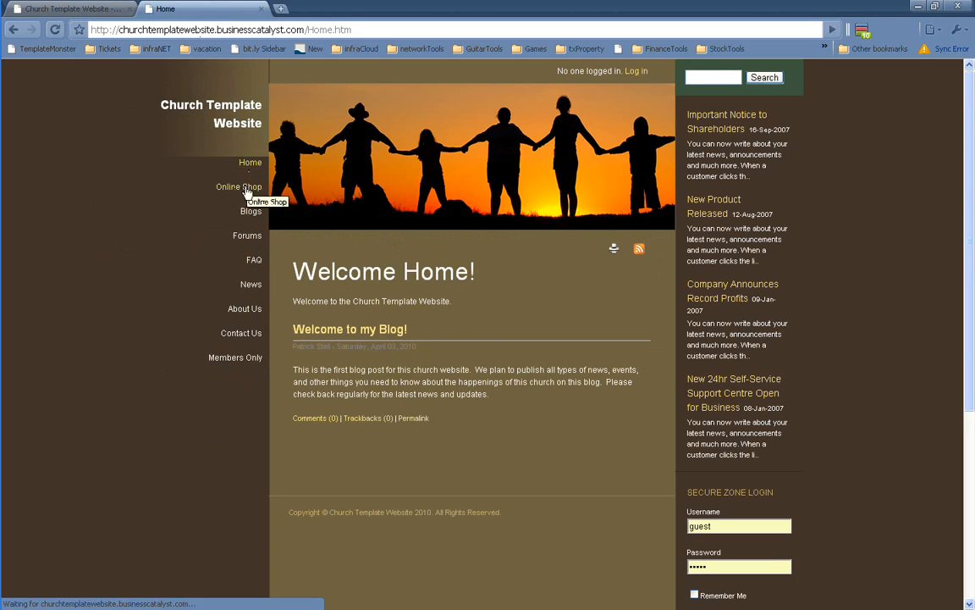
pyautogui.click(74, 8)
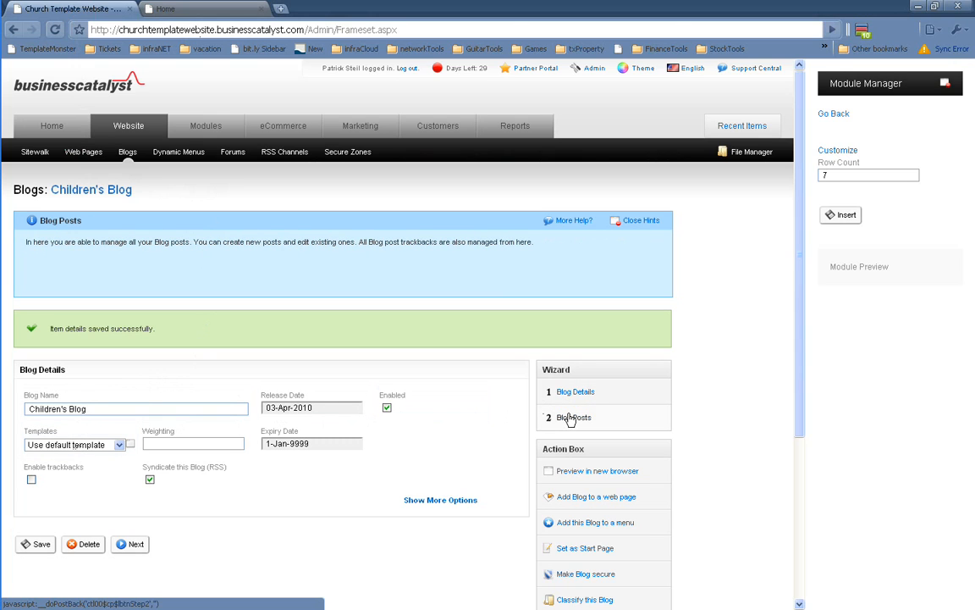
# Write a new post: Friday children's lockin, $3 per child, sign up by Thursday noon; try saving
pyautogui.click(570, 419)
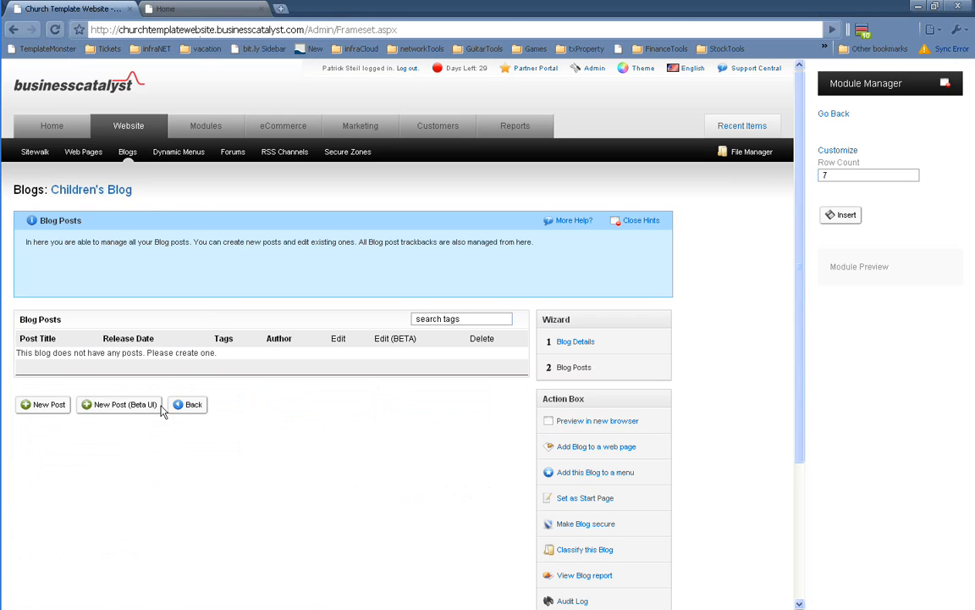
pyautogui.click(49, 406)
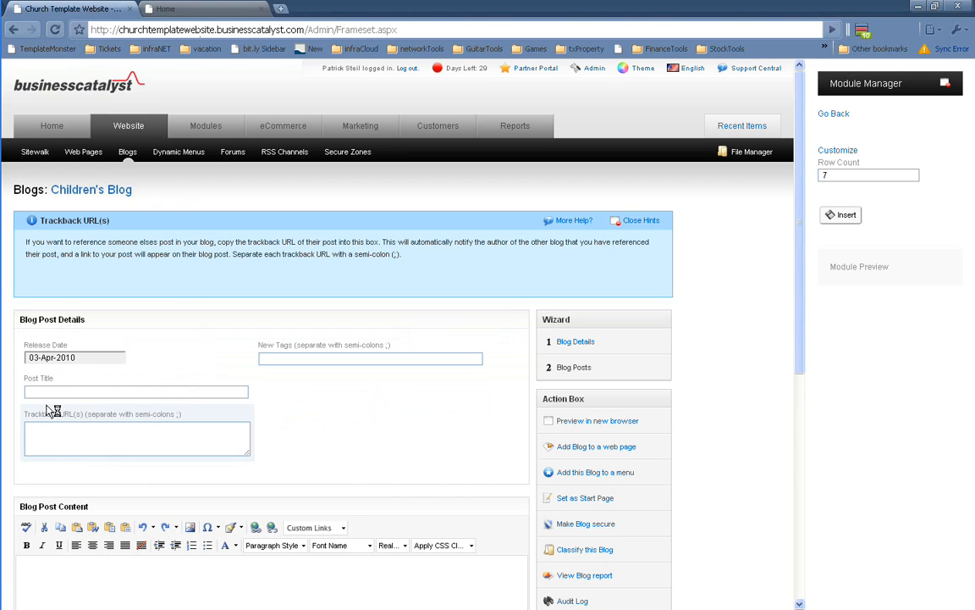
pyautogui.scroll(-2, 219, 339)
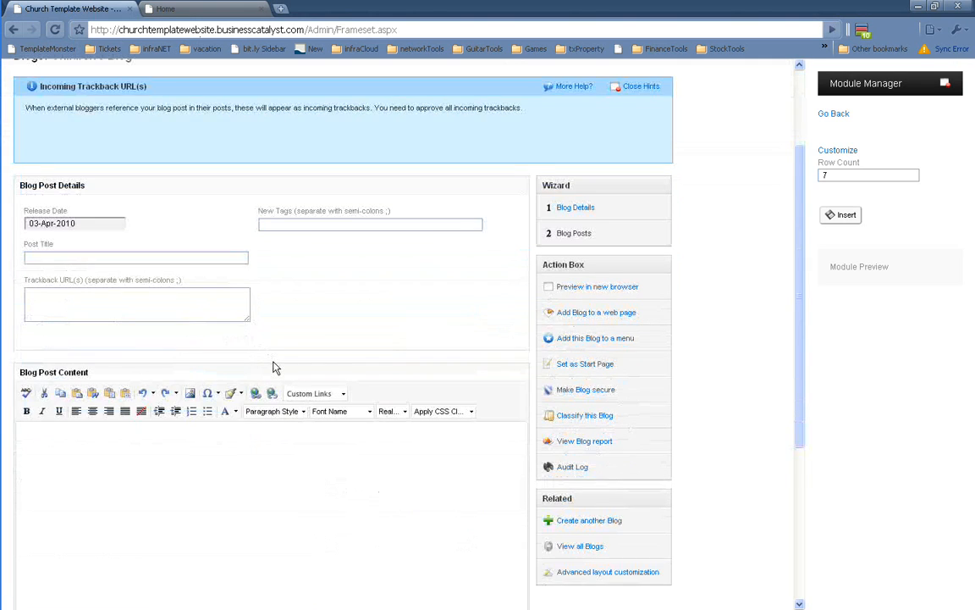
pyautogui.scroll(-1, 254, 381)
pyautogui.click(111, 400)
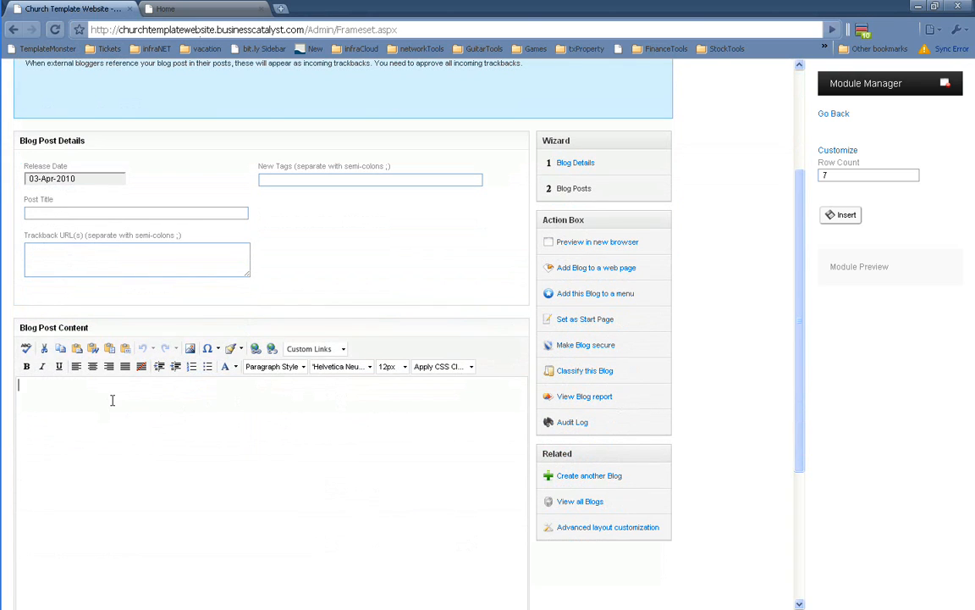
pyautogui.write('this ')
pyautogui.write('The child')
pyautogui.write("ren's ministry will hav")
pyautogui.write('e a ')
pyautogui.write('child')
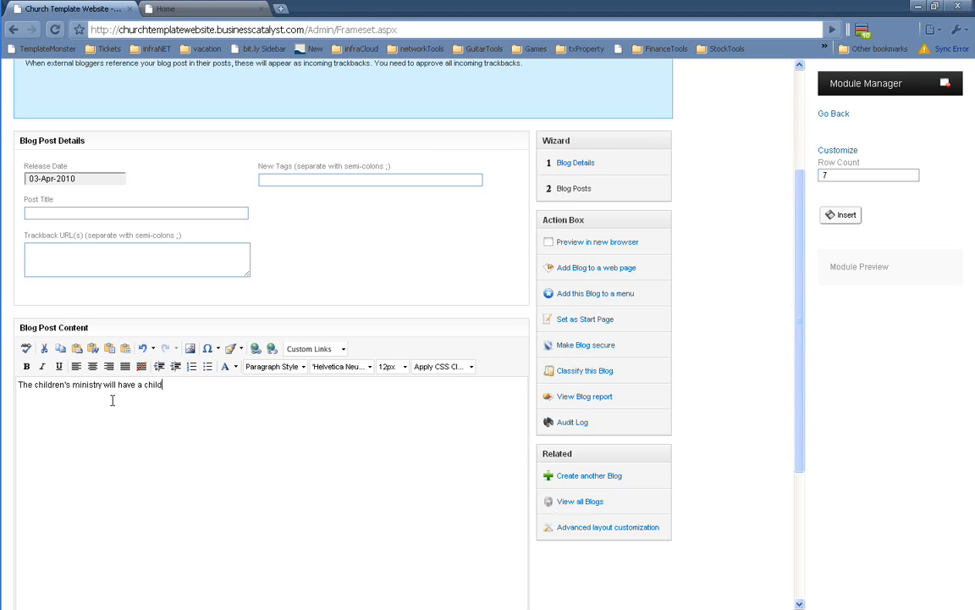
pyautogui.write("ren's lockin this Friday night!")
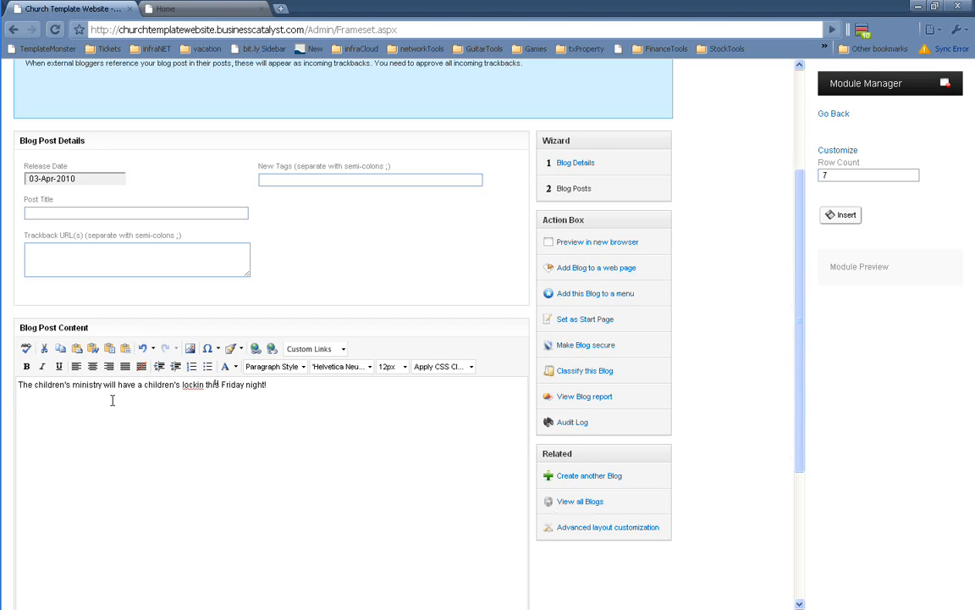
pyautogui.press('BackSpace')
pyautogui.press('BackSpace')
pyautogui.write('Cost is $3 per child and you must sign them up by')
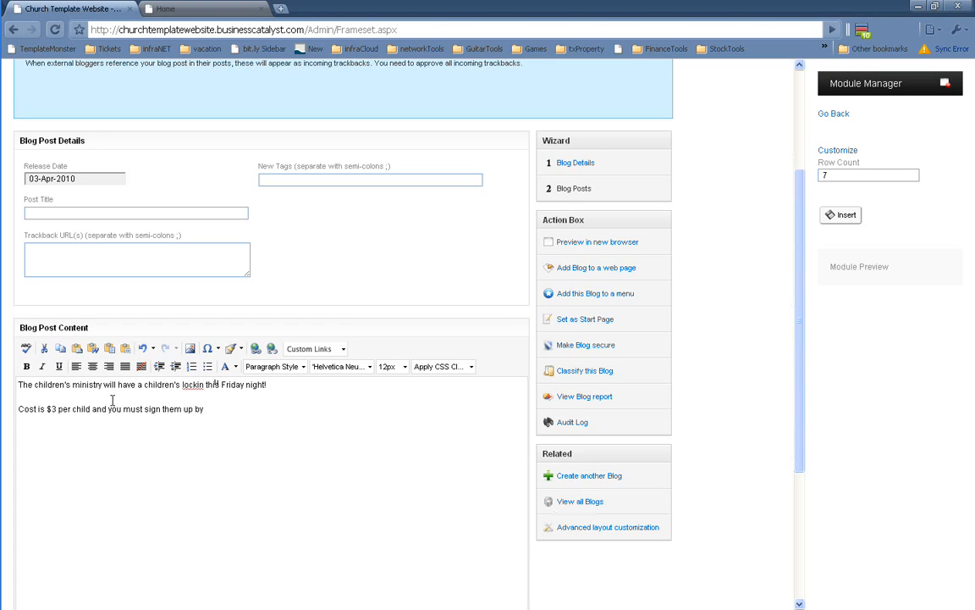
pyautogui.write(' Thursday noon.  Look forw')
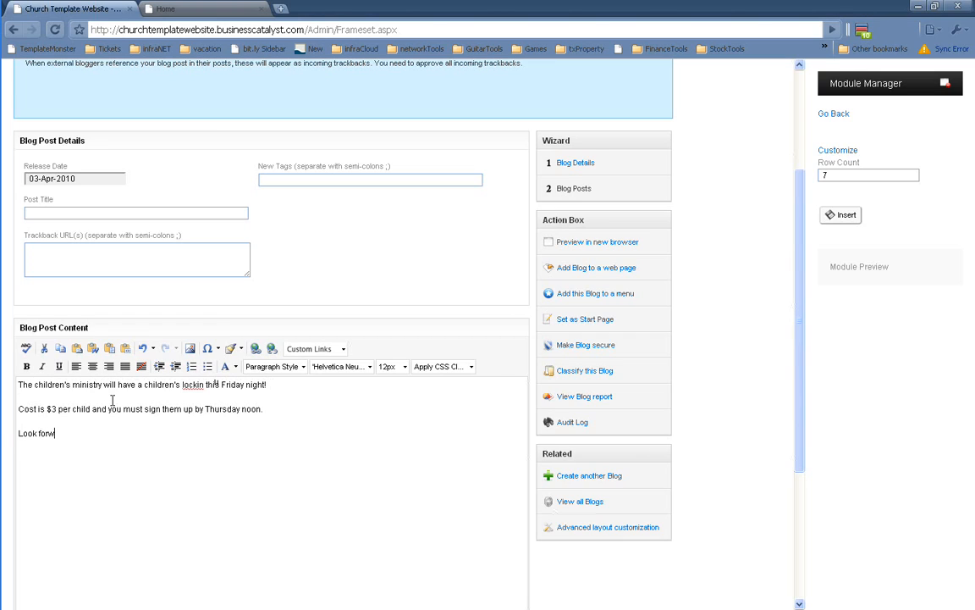
pyautogui.write('ard to seeing all our 3rd through 5th gr')
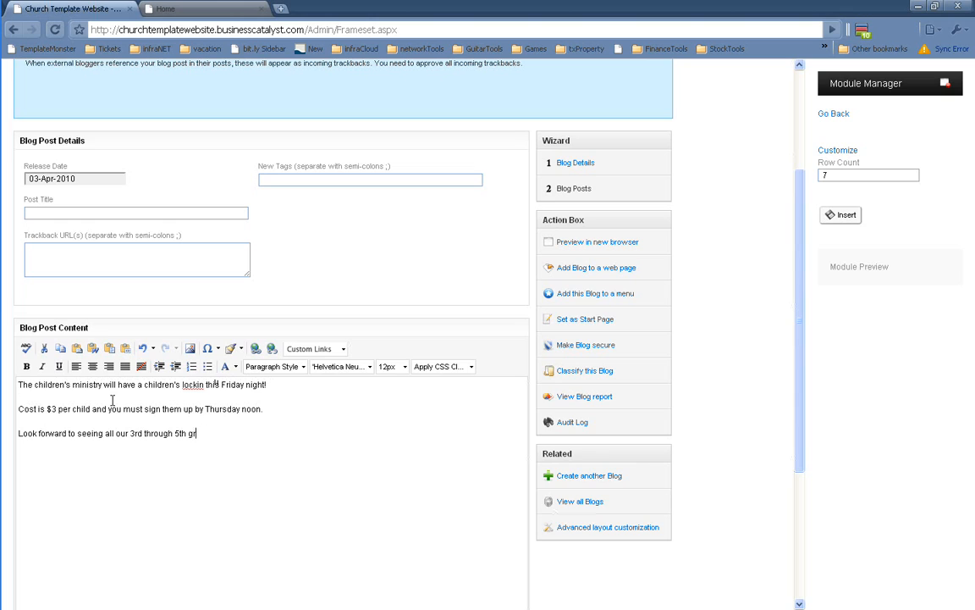
pyautogui.write('aders!')
pyautogui.scroll(-3, 112, 399)
pyautogui.click(42, 514)
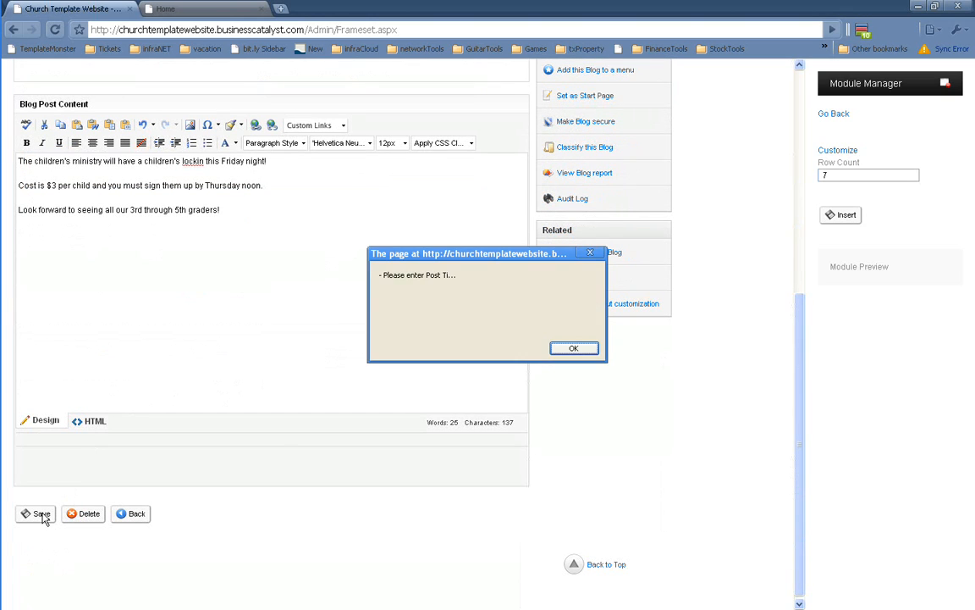
# Dismiss the missing-title alert and save the post titled 'Children's Lock In!'
pyautogui.click(575, 349)
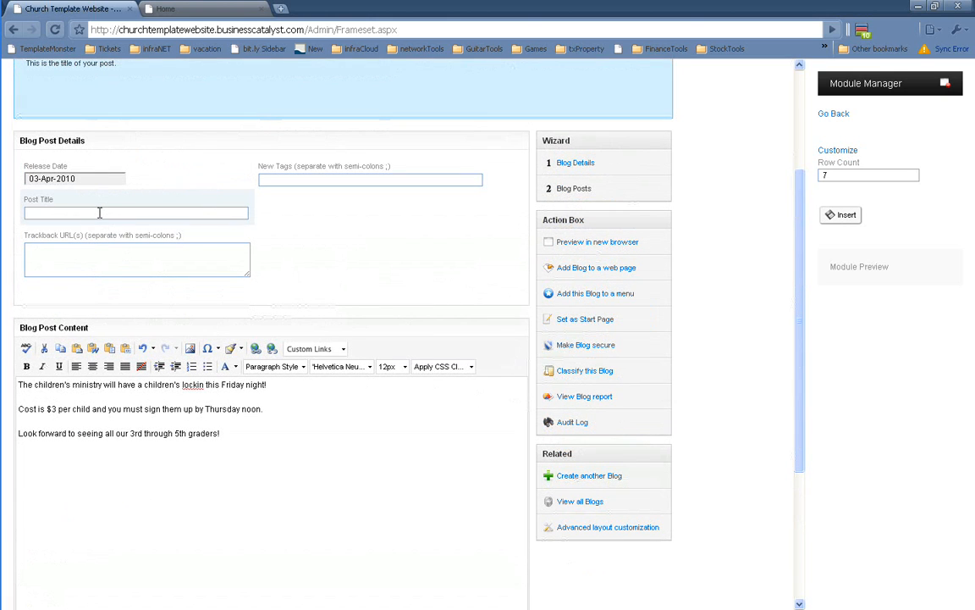
pyautogui.click(99, 213)
pyautogui.write('Childres')
pyautogui.write("n's Lock In!")
pyautogui.scroll(-3, 111, 387)
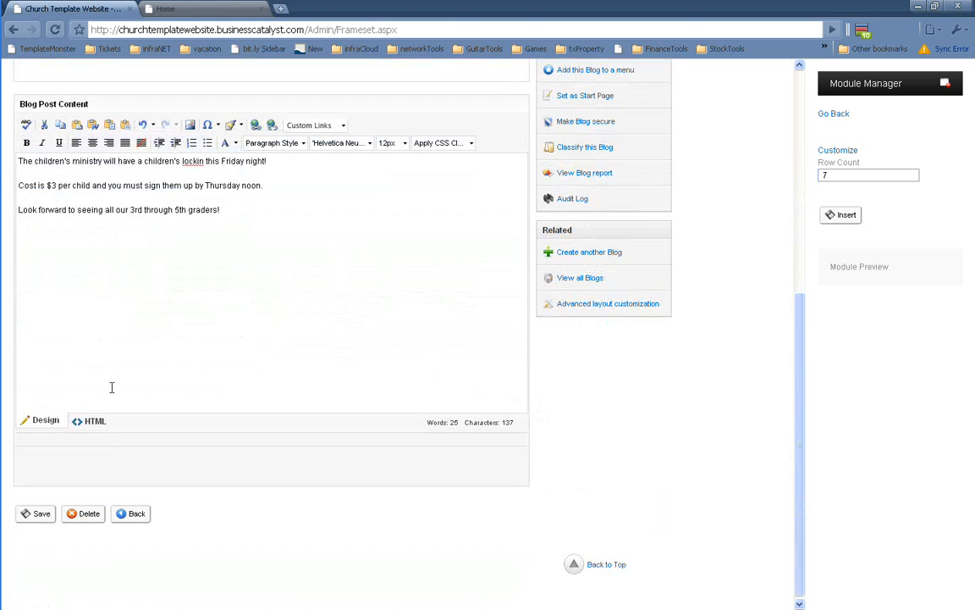
pyautogui.click(31, 514)
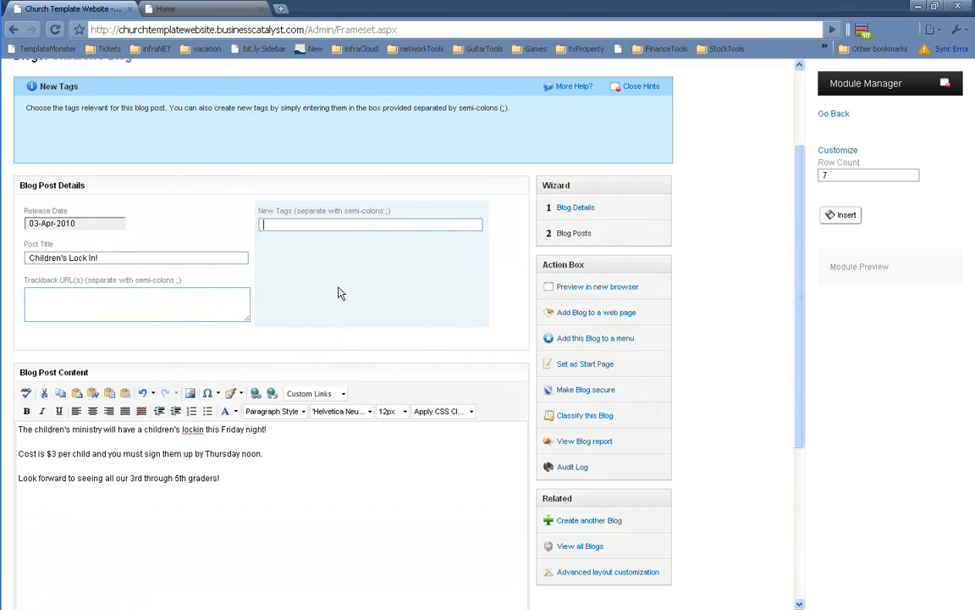
# Tag the post lockin, children's, ministry and save it again
pyautogui.write("lockin, children's, ministry")
pyautogui.scroll(-3, 334, 296)
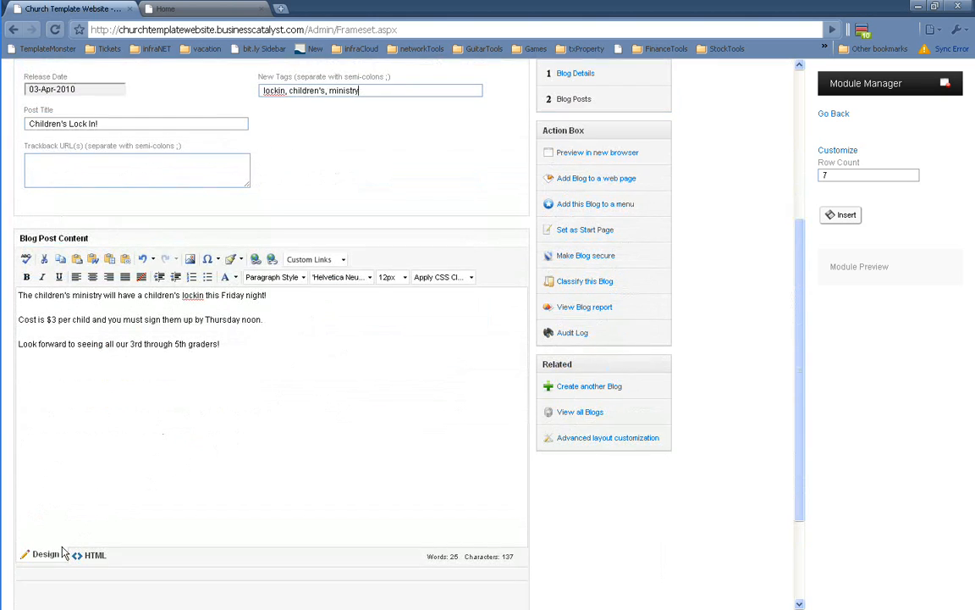
pyautogui.scroll(-3, 62, 552)
pyautogui.click(38, 512)
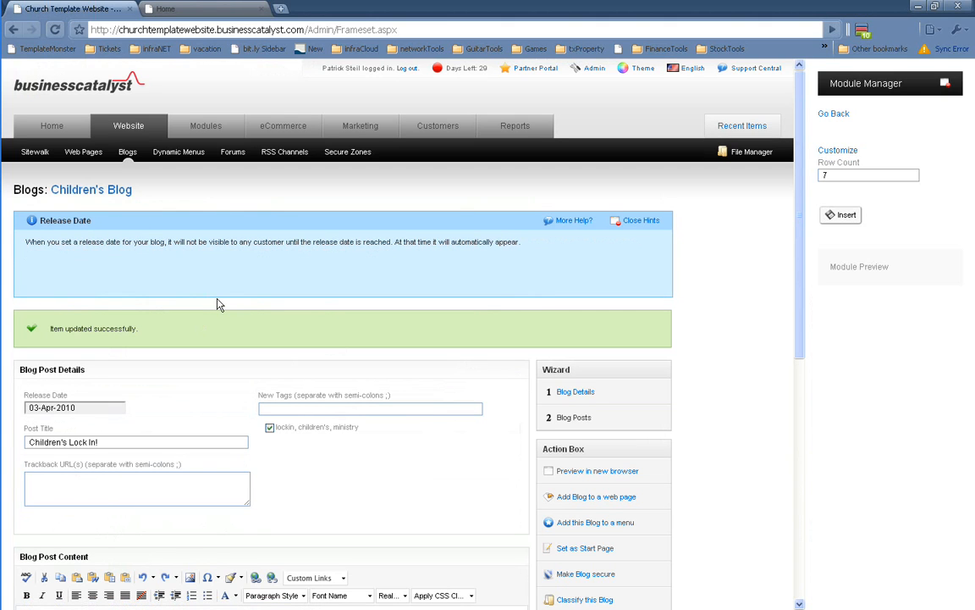
pyautogui.hotkey('ctrl', 'Tab')
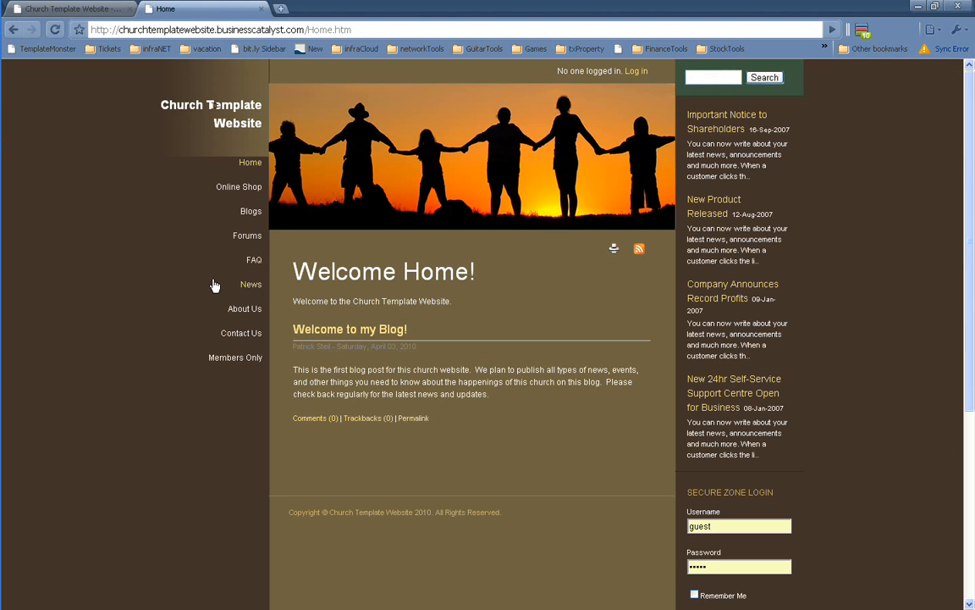
# Reload the church home page and confirm 'Children's Lock In!' sits above 'Welcome to my Blog!'
pyautogui.press('F5')
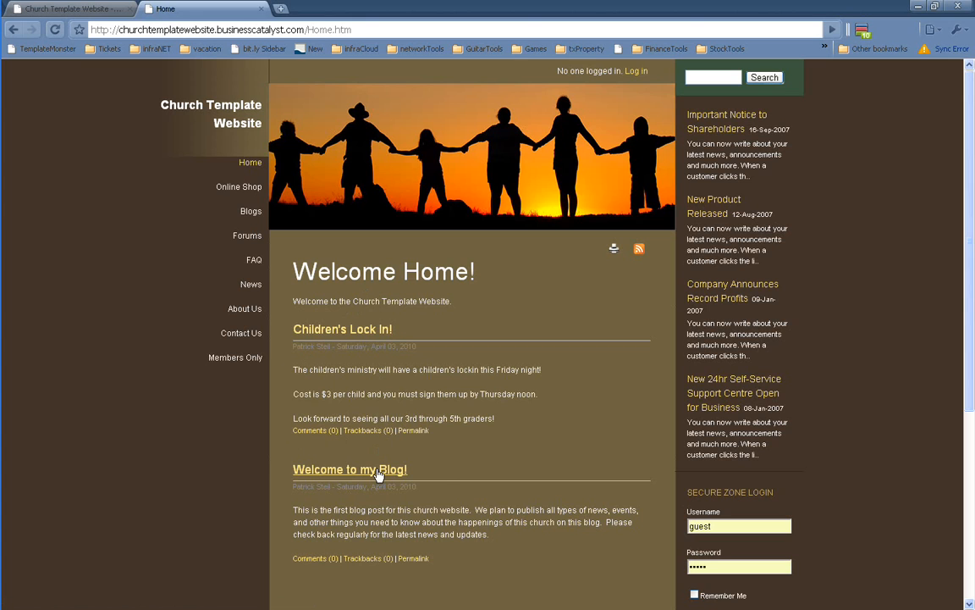
pyautogui.scroll(-3, 378, 476)
pyautogui.scroll(3, 379, 476)
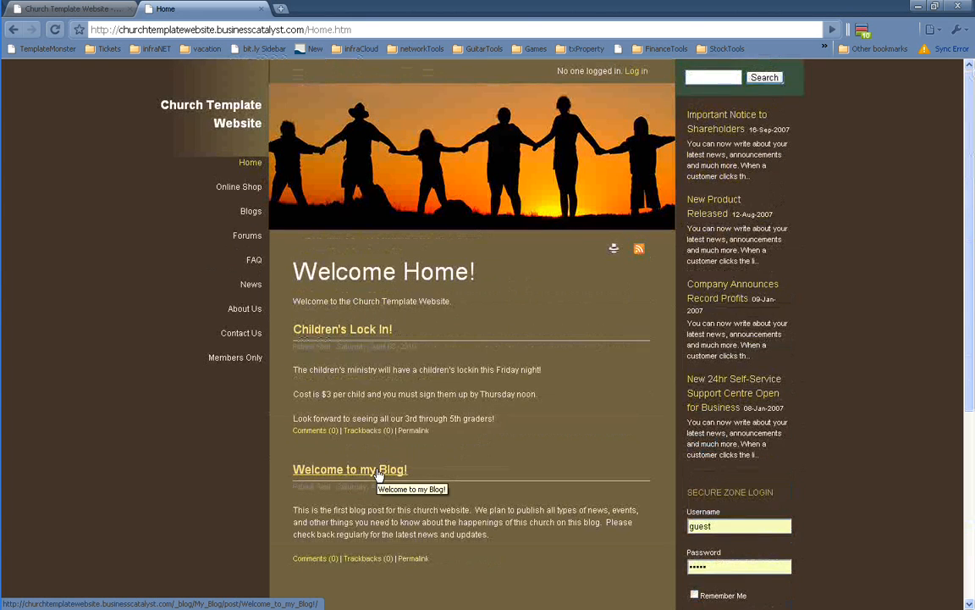